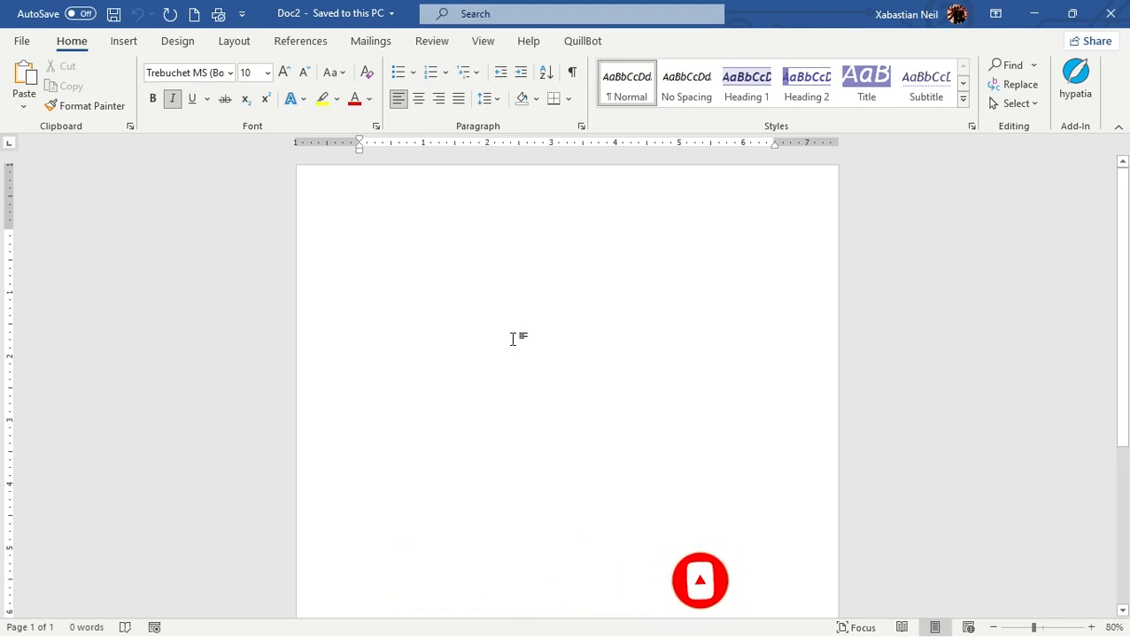
Turn off italic formatting and start a list with USA, UK and Australia on separate lines.
left_click(172, 99)
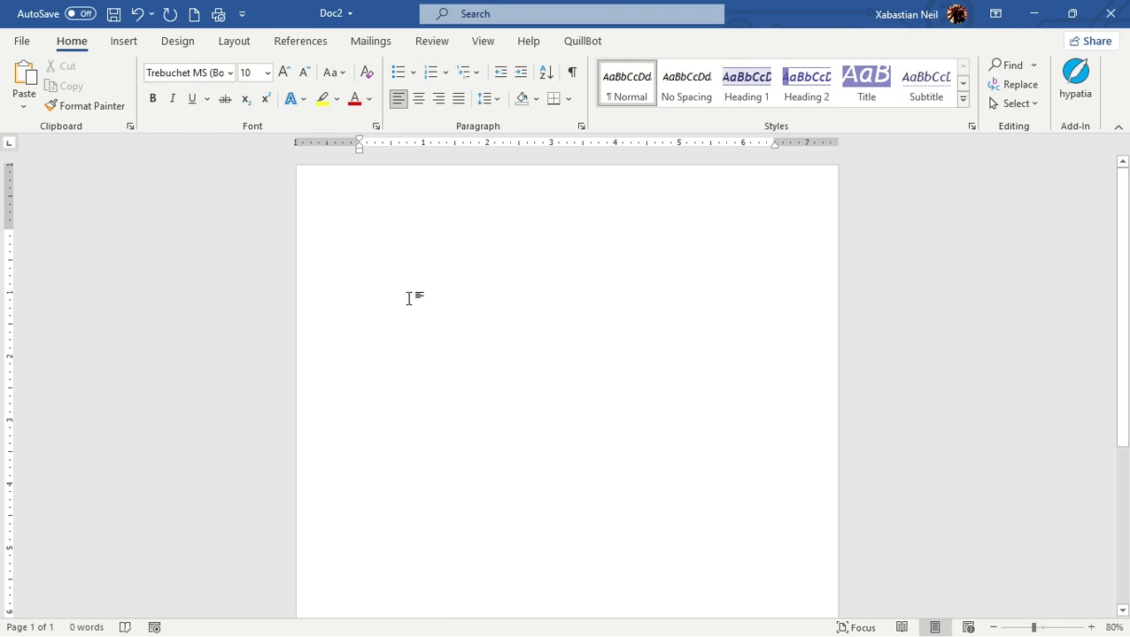
left_click(377, 226)
left_click(377, 226)
type("USA")
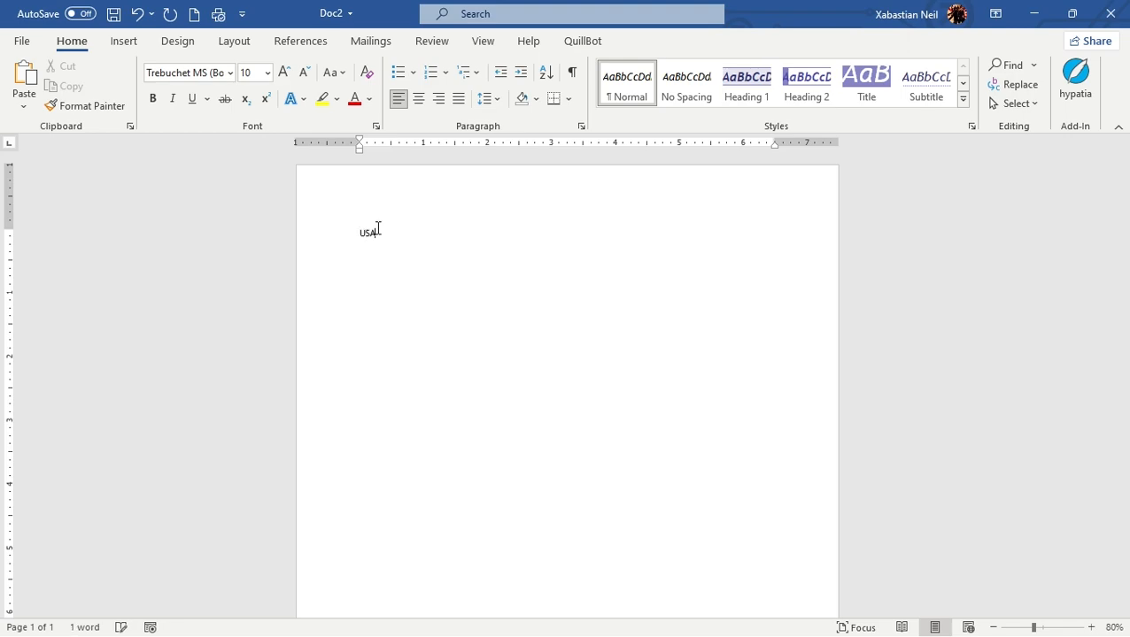
key("Return")
type("UK")
key("Return")
type("Australia")
Add New Zealand and Malaysia to the country list, each on its own line.
key("Return")
type("New Zw")
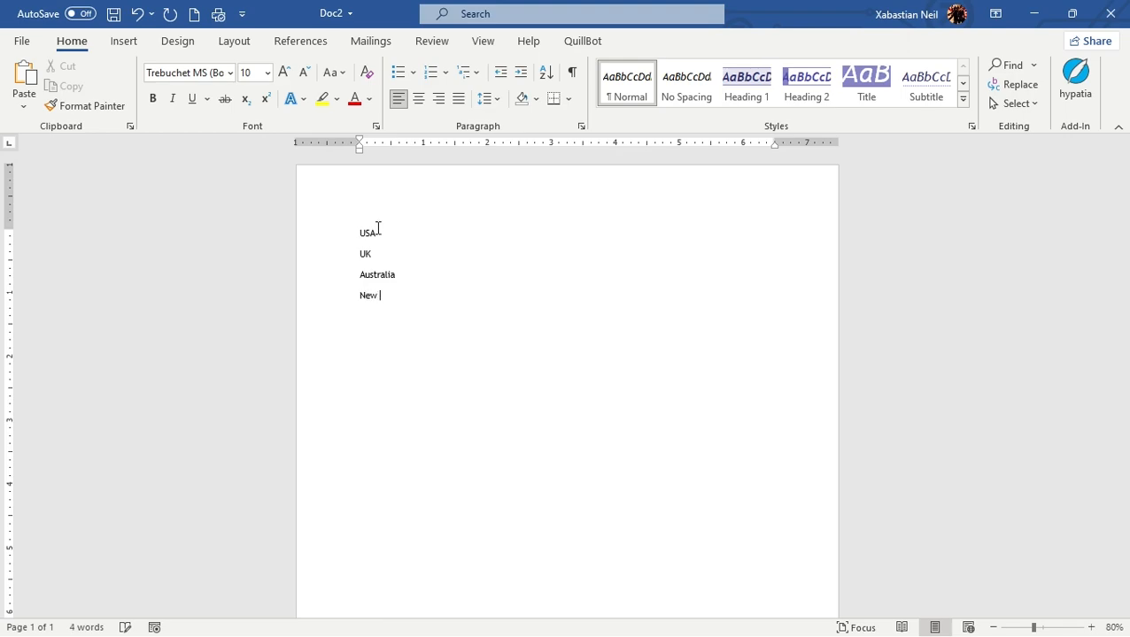
key("BackSpace")
type("ea;a")
key("BackSpace")
key("BackSpace")
type("land")
key("Return")
type("Malaysia")
Move the insertion point up and down through the country list, and back and forth within a line.
key("Up")
key("Up")
key("Up")
key("Up")
key("Down")
key("Down")
key("Down")
key("Left")
key("Left")
key("Left")
key("Left")
key("Left")
key("Right")
key("Right")
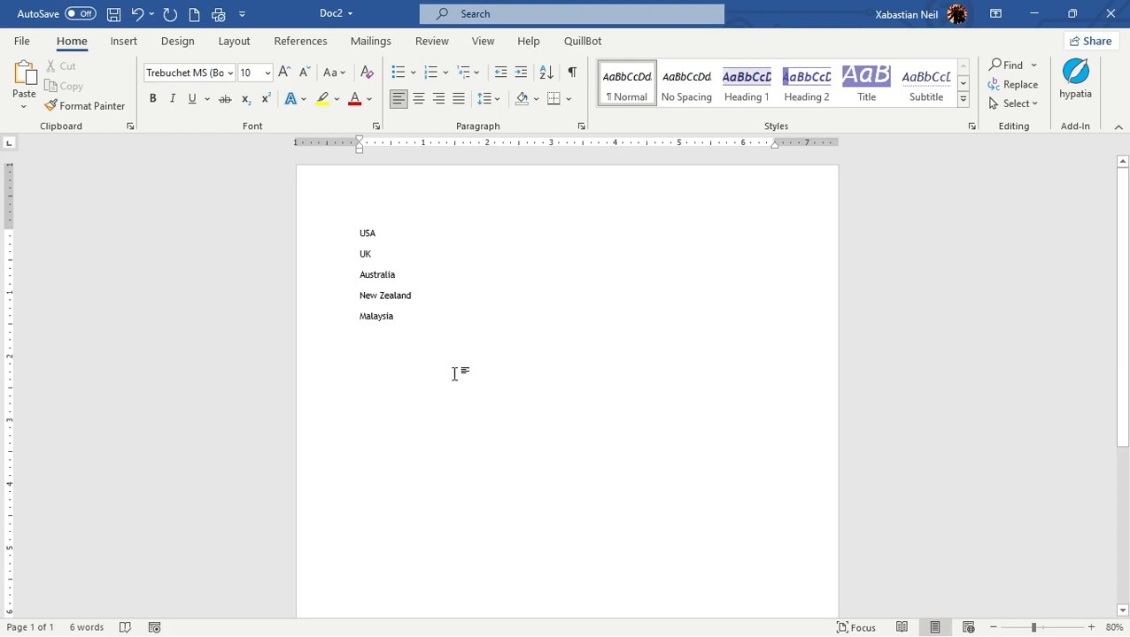
Look over the whole page, from the country list down to the page's end and back.
scroll(585, 363, "down", 5)
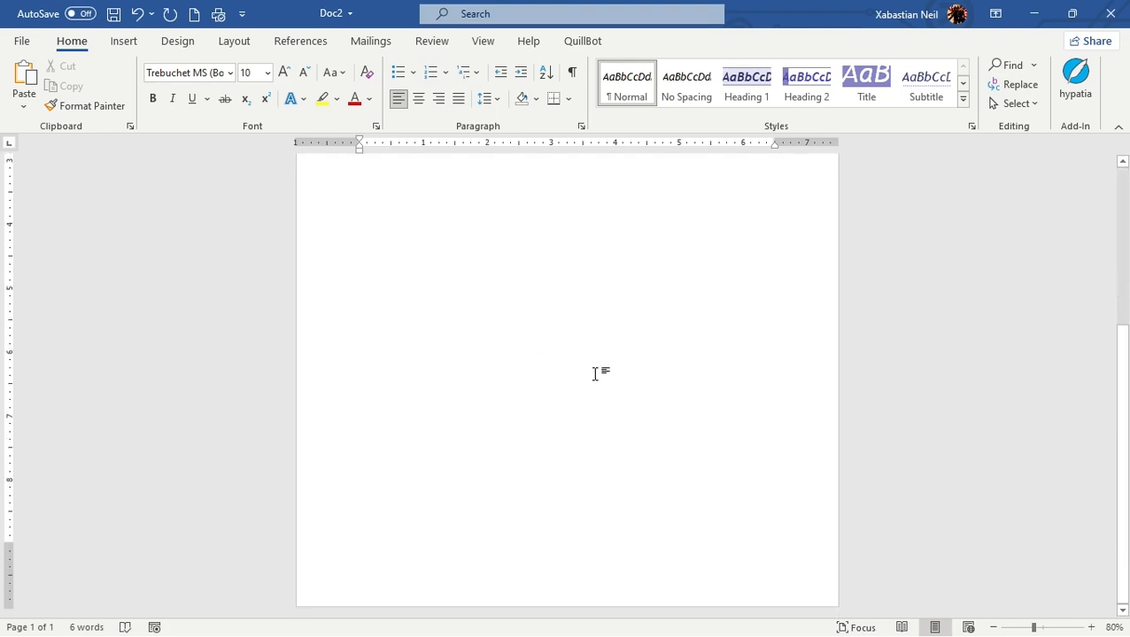
left_click(652, 578)
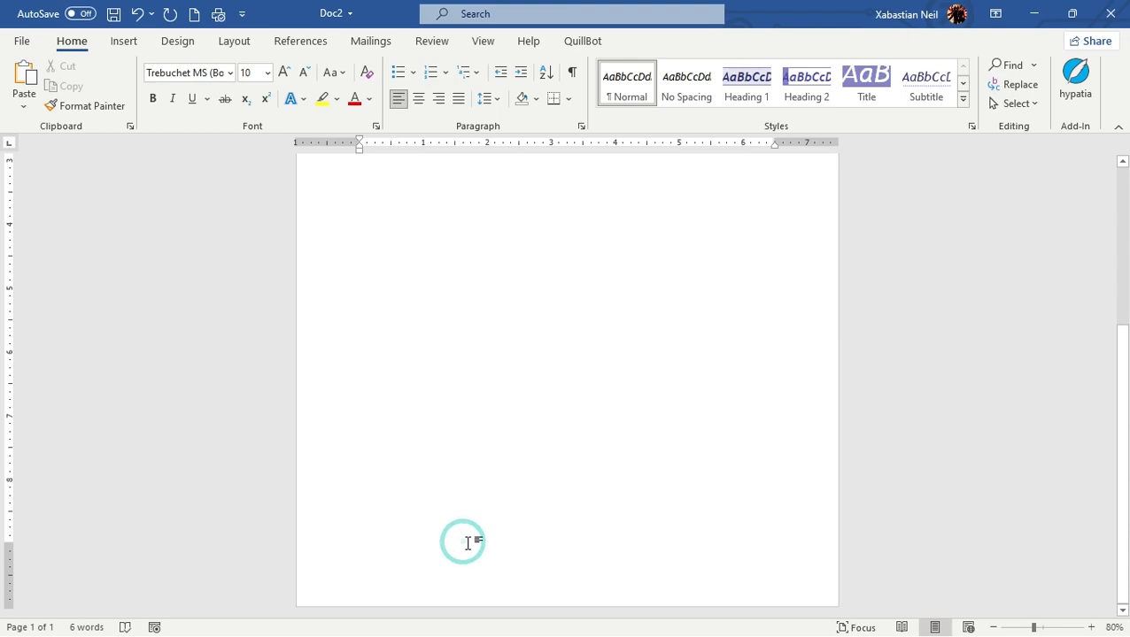
scroll(606, 491, "up", 5)
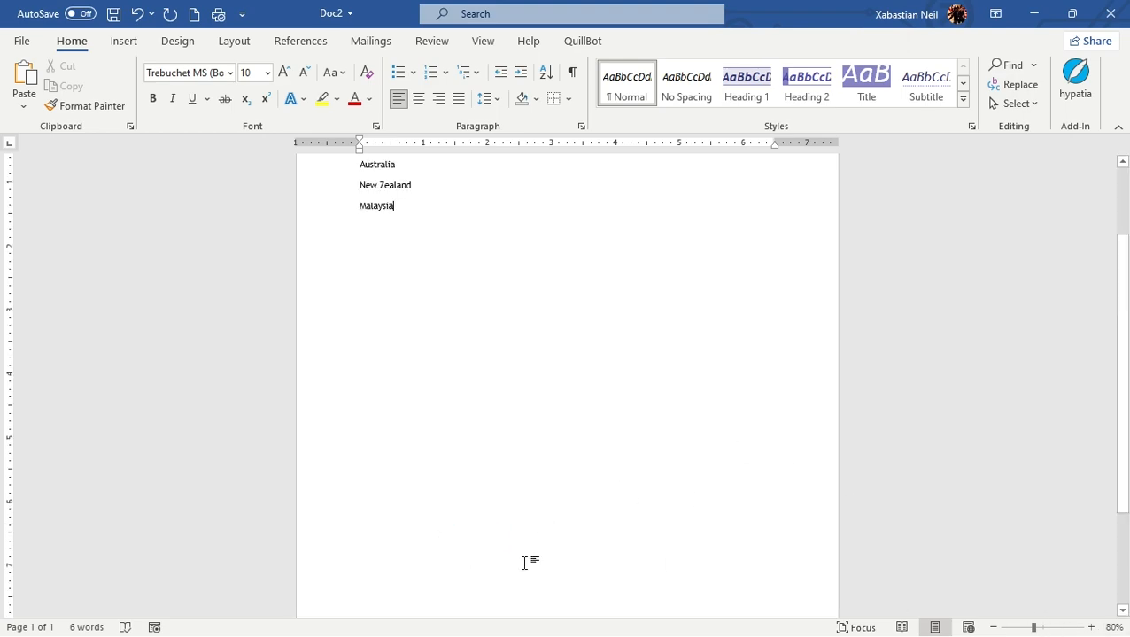
scroll(571, 571, "down", 5)
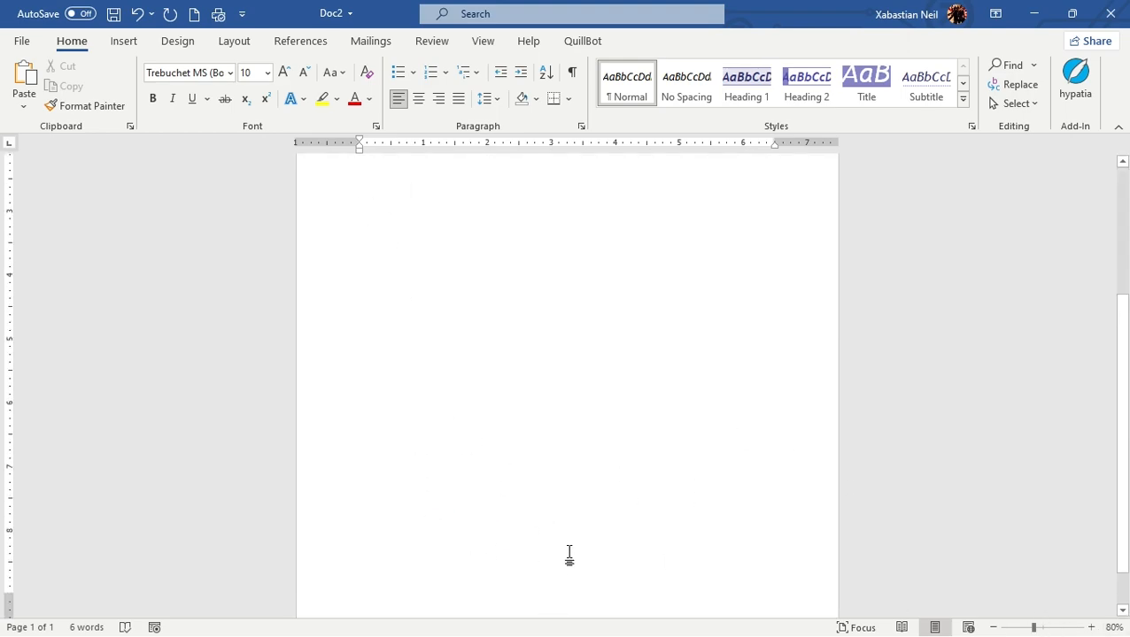
scroll(570, 559, "up", 4)
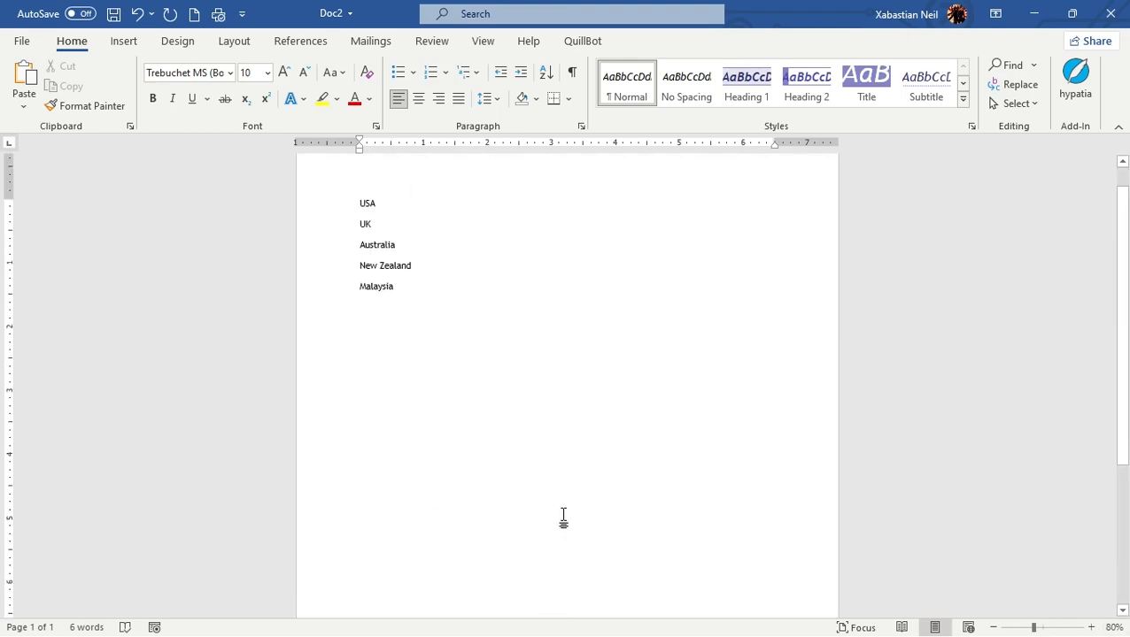
middle_click(641, 237)
scroll(656, 267, "down", 1)
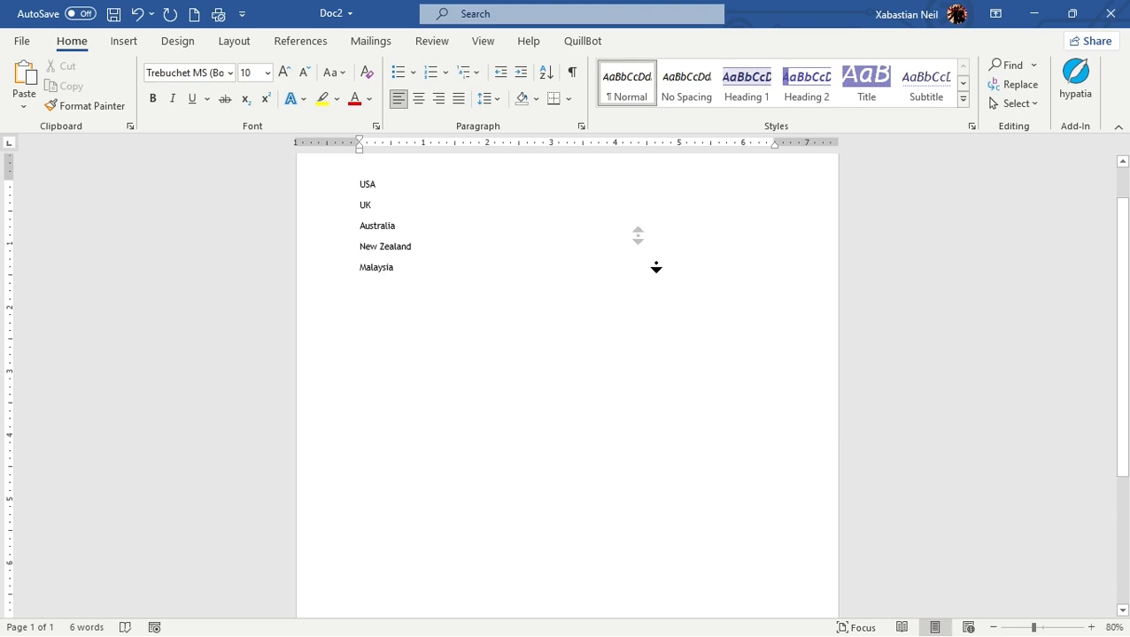
scroll(655, 266, "down", 2)
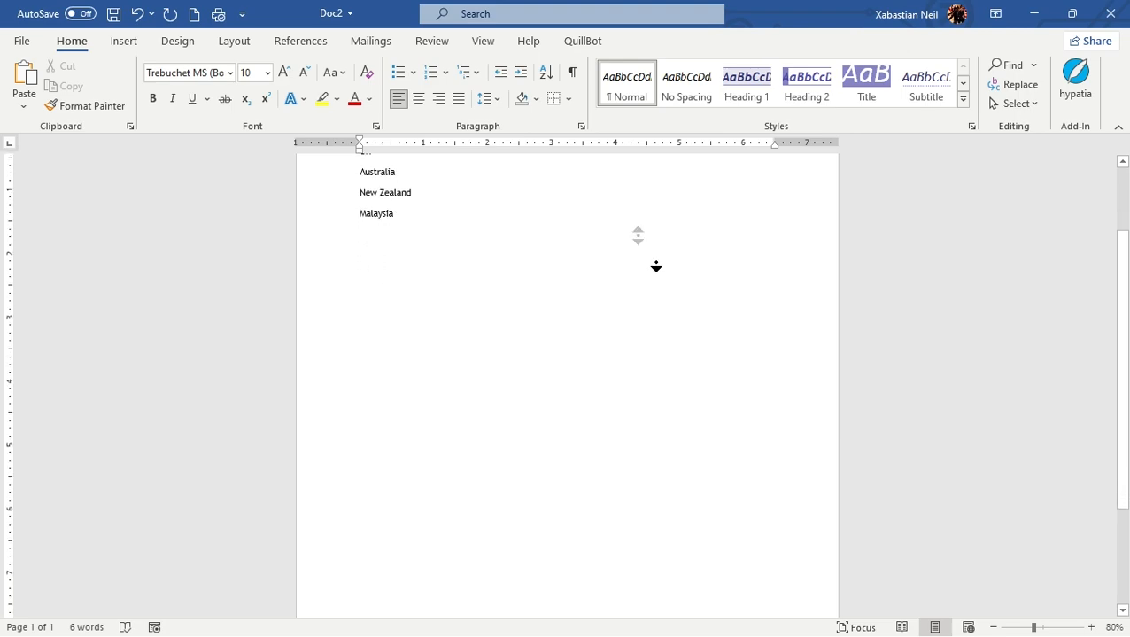
scroll(655, 267, "down", 4)
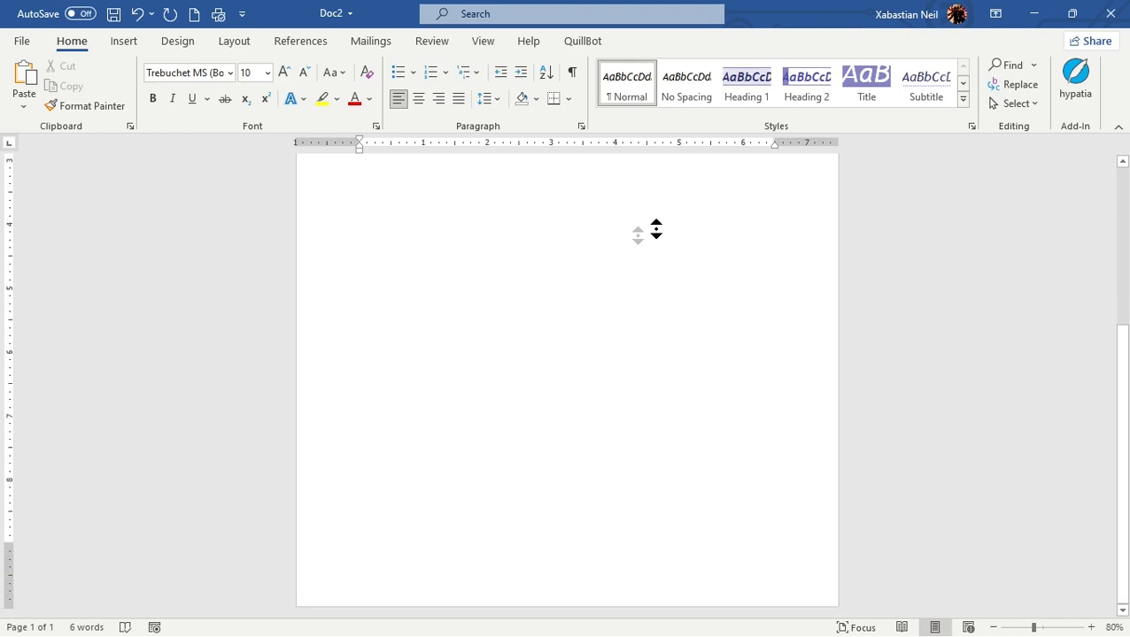
scroll(655, 212, "up", 1)
scroll(655, 210, "up", 5)
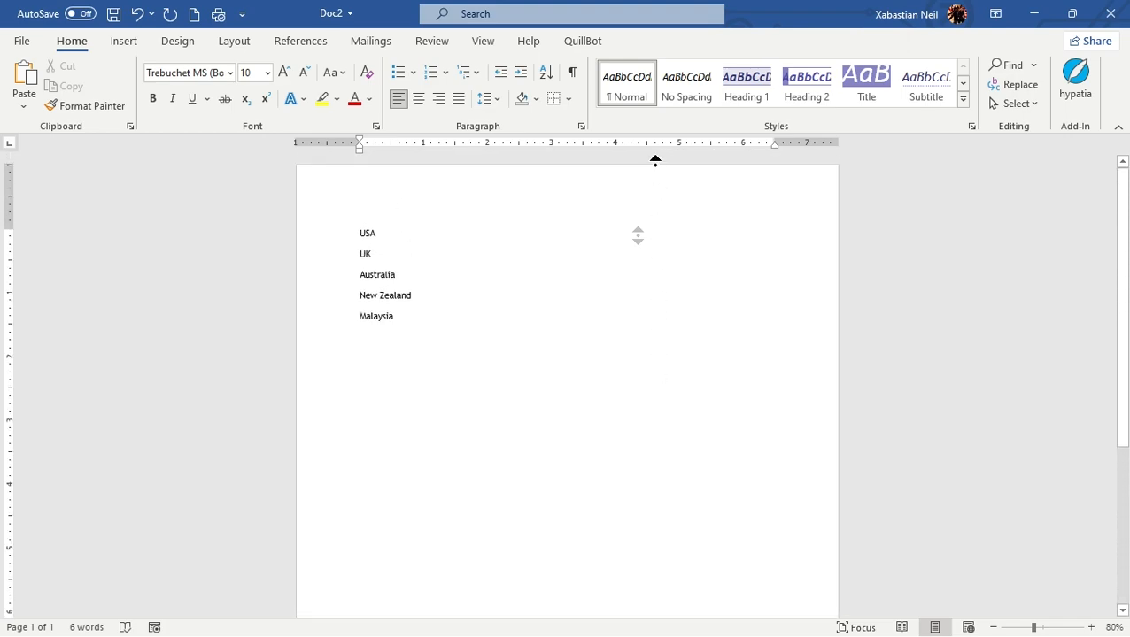
middle_click(654, 160)
Add three blank lines after Malaysia and remove them again.
left_click(418, 323)
key("Return")
key("Return")
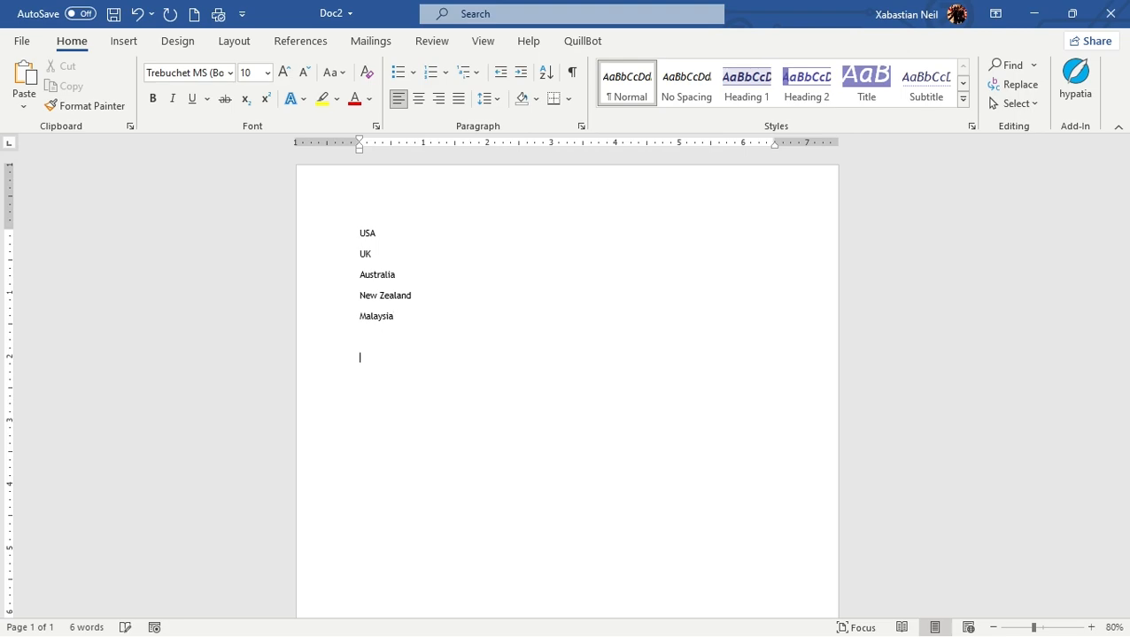
key("Return")
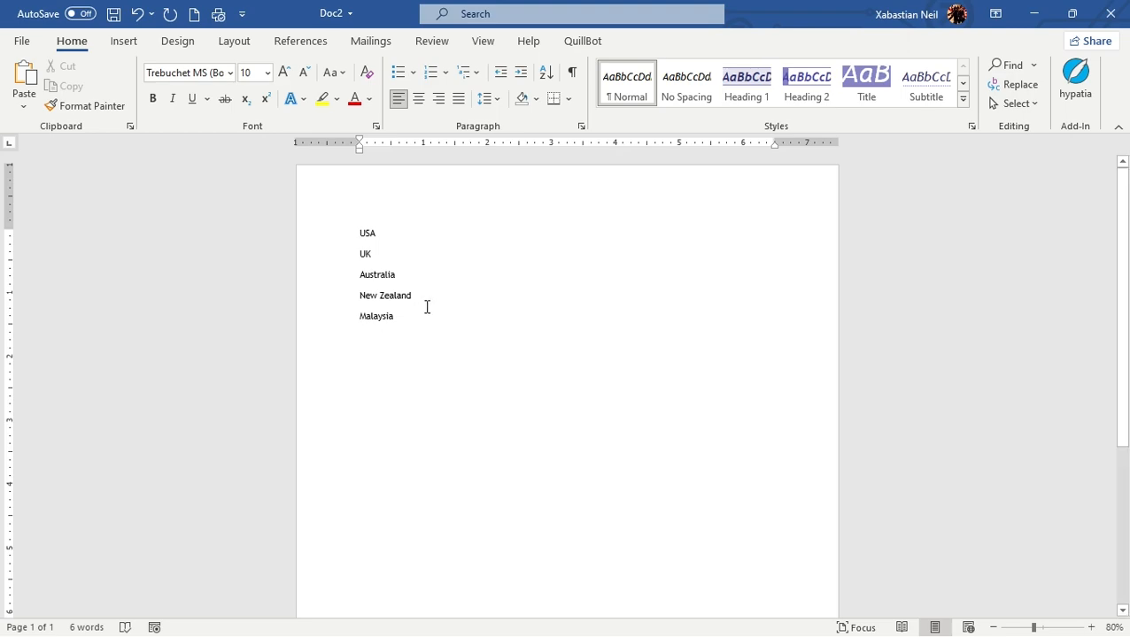
key("BackSpace")
key("BackSpace")
key("BackSpace")
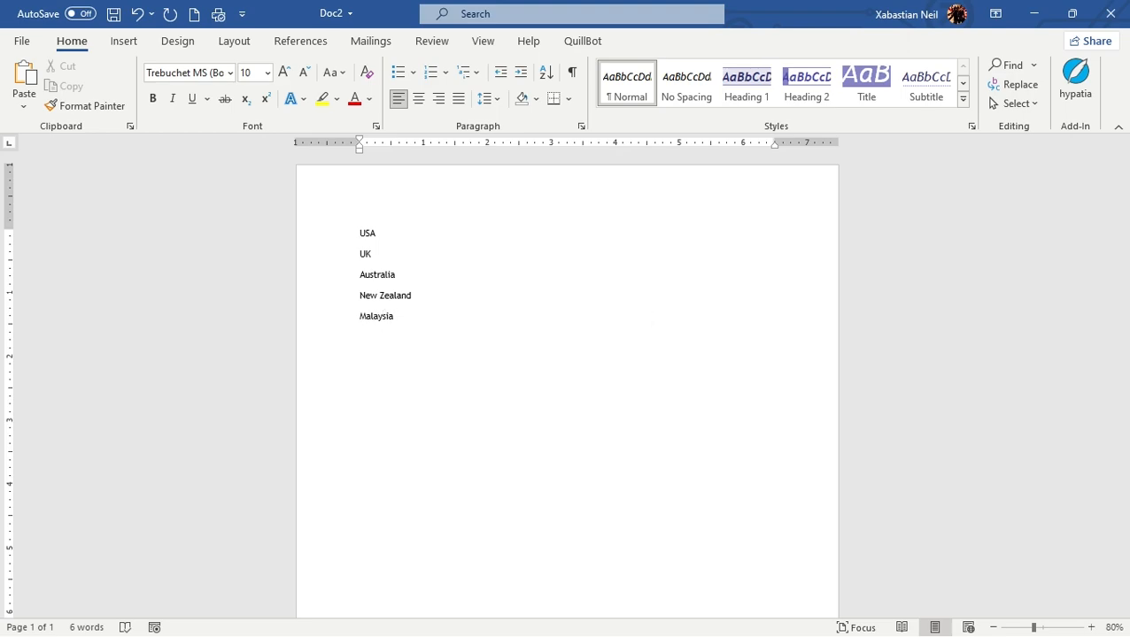
Insert four tab spaces after Malaysia and delete them again.
key("Tab")
key("Tab")
key("Tab")
key("Tab")
key("BackSpace")
key("BackSpace")
key("BackSpace")
key("BackSpace")
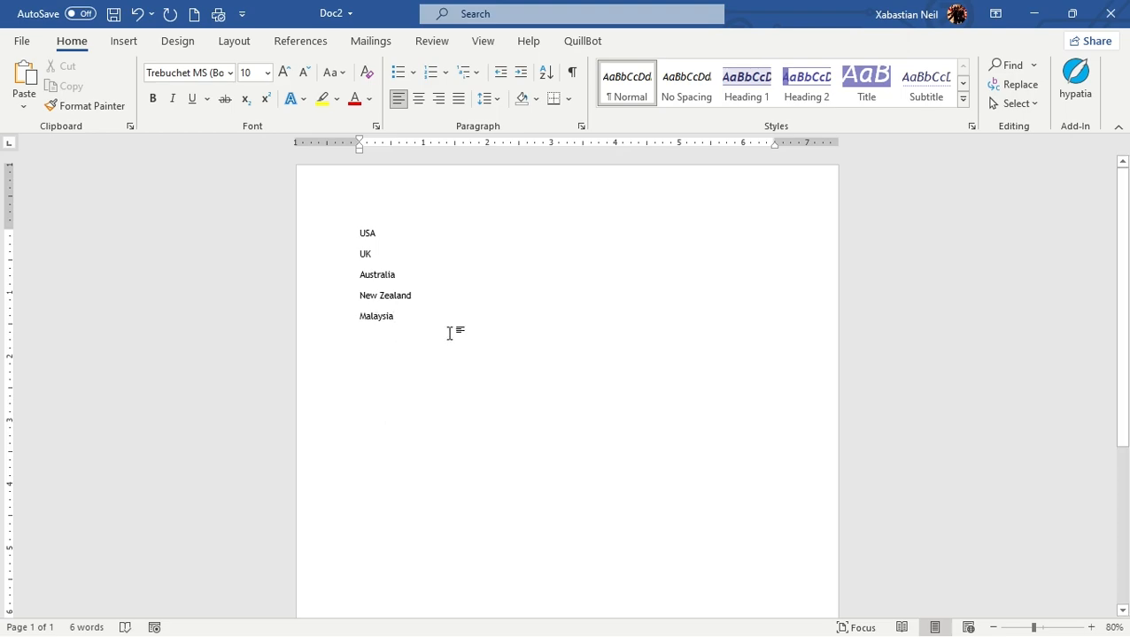
Select the text backwards from the end of Malaysia until all five countries are covered.
key("shift+Left")
key("shift+Left")
key("shift+Left")
key("shift+Left")
key("shift+Left")
key("shift+Left")
key("shift+Left")
key("shift+Left")
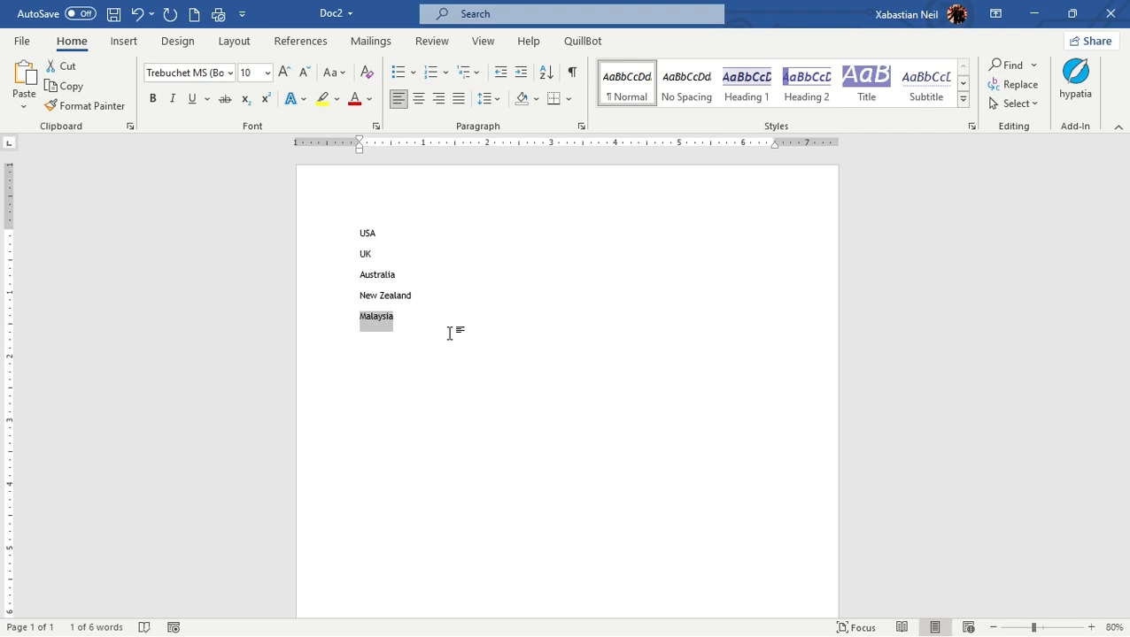
key("shift+Left")
key("shift+Left")
key("shift+Left")
key("shift+Left")
key("shift+Left")
key("shift+Left")
key("shift+Left")
key("shift+Left")
key("shift+Left")
key("shift+Left")
key("shift+Left")
key("shift+Left")
key("shift+Left")
key("shift+Left")
key("shift+Left")
key("shift+Left")
key("shift+Left")
key("shift+Left")
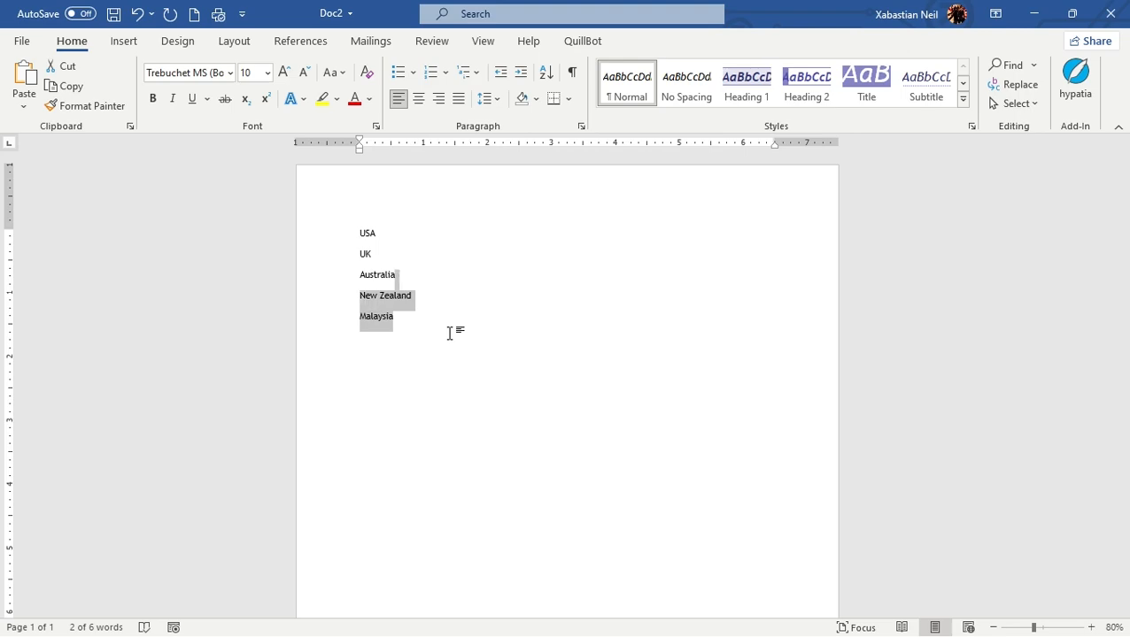
key("shift+Left")
key("shift+Left")
key("shift+Left")
key("shift+Left")
key("shift+Left")
key("shift+Left")
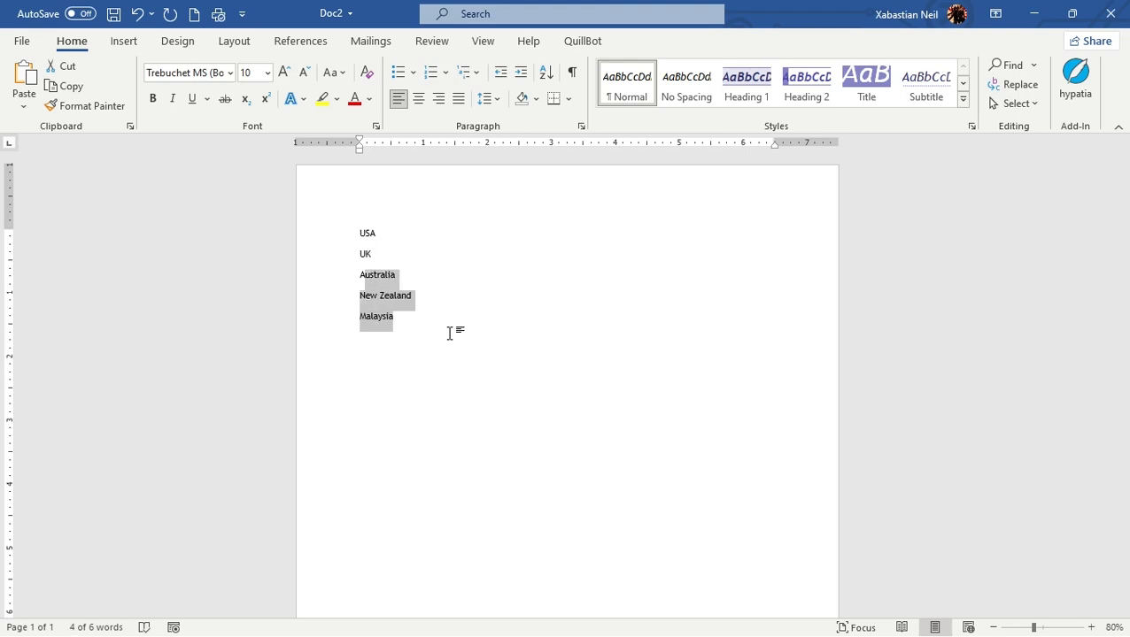
key("shift+Left")
key("shift+Left")
key("shift+Left")
key("shift+Left")
key("shift+Left")
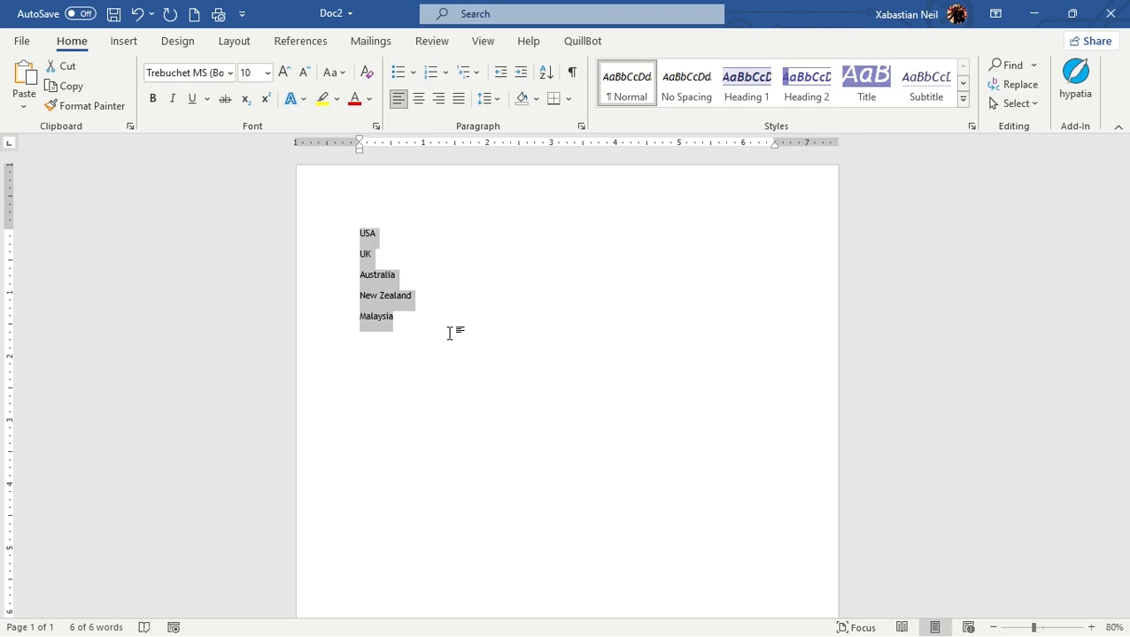
Reduce the selection to only Malaysia and format it with a red font colour at size 14.
key("shift+Right")
key("shift+Right")
key("shift+Right")
key("shift+Right")
key("shift+Right")
key("shift+Right")
key("shift+Right")
key("shift+Right")
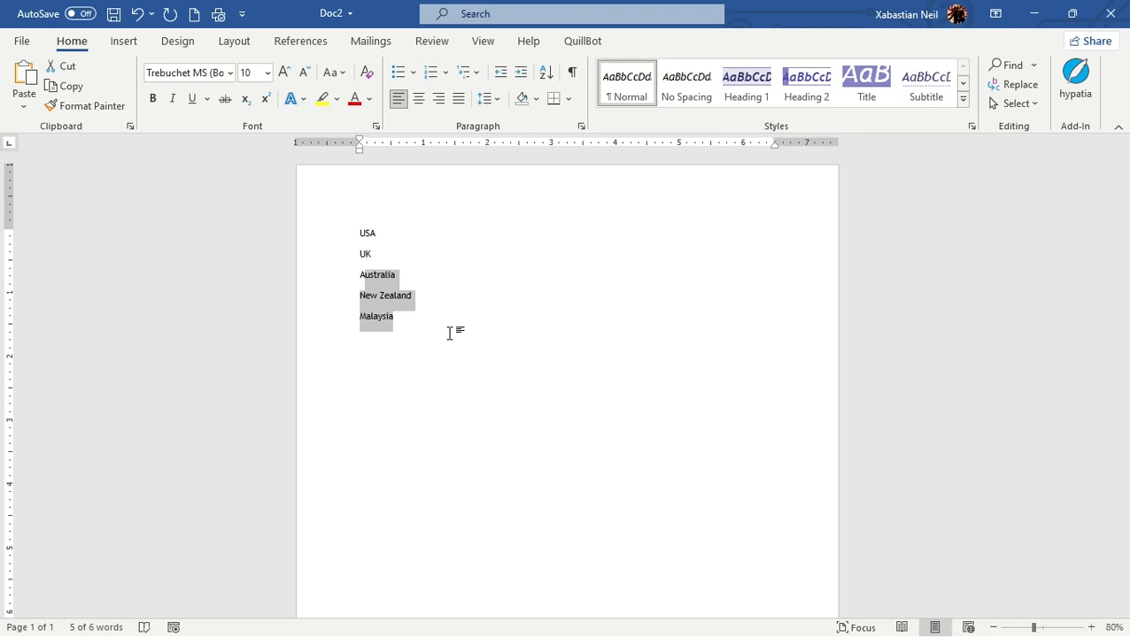
key("shift+Right")
key("shift+Right")
key("shift+Right")
key("shift+Right")
key("shift+Right")
key("shift+Right")
key("shift+Right")
key("shift+Right")
key("shift+Right")
key("shift+Right")
key("shift+Right")
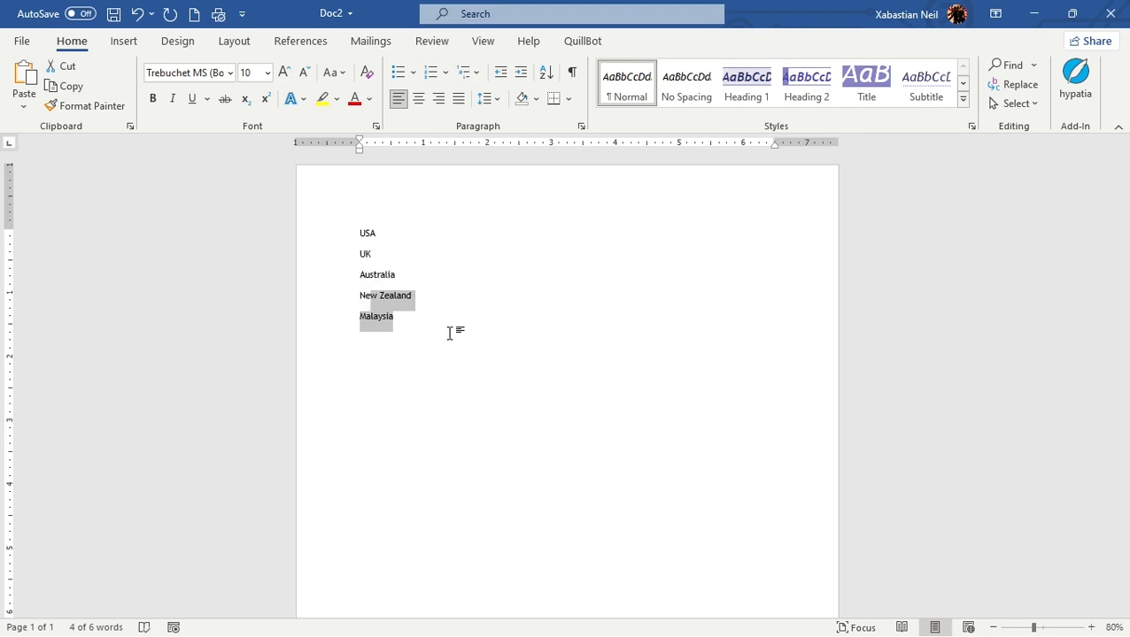
key("shift+Right")
key("shift+Right")
key("shift+Right")
key("shift+Right")
key("shift+Right")
key("shift+Right")
key("shift+Right")
key("shift+Right")
key("shift+Right")
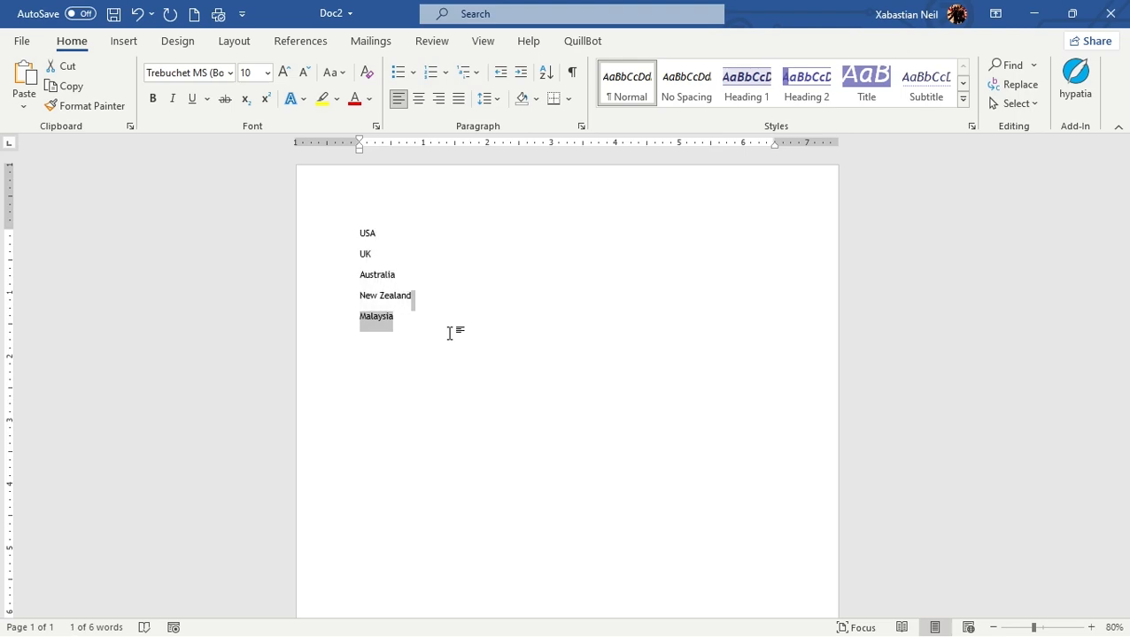
key("shift+Right")
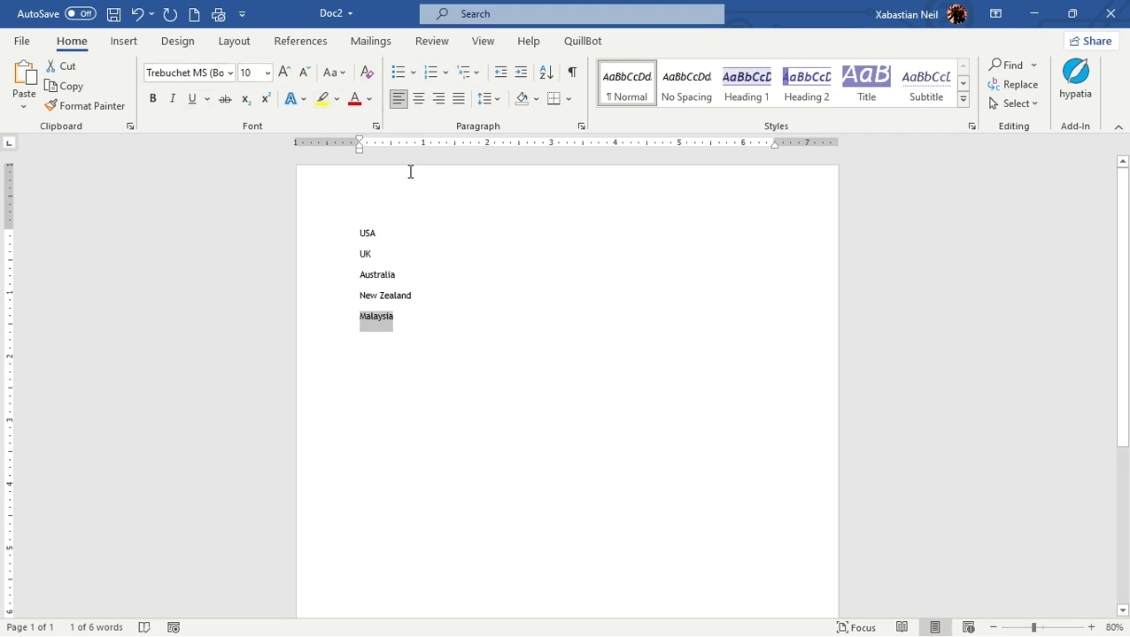
left_click(358, 102)
left_click(281, 73)
left_click(281, 73)
left_click(282, 73)
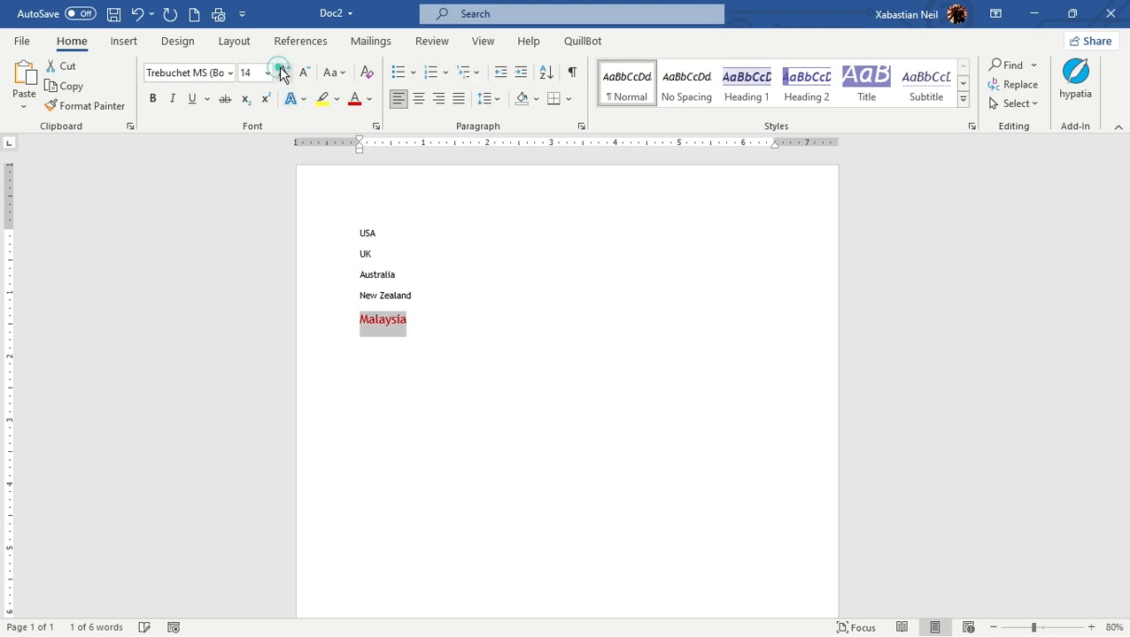
left_click(430, 298)
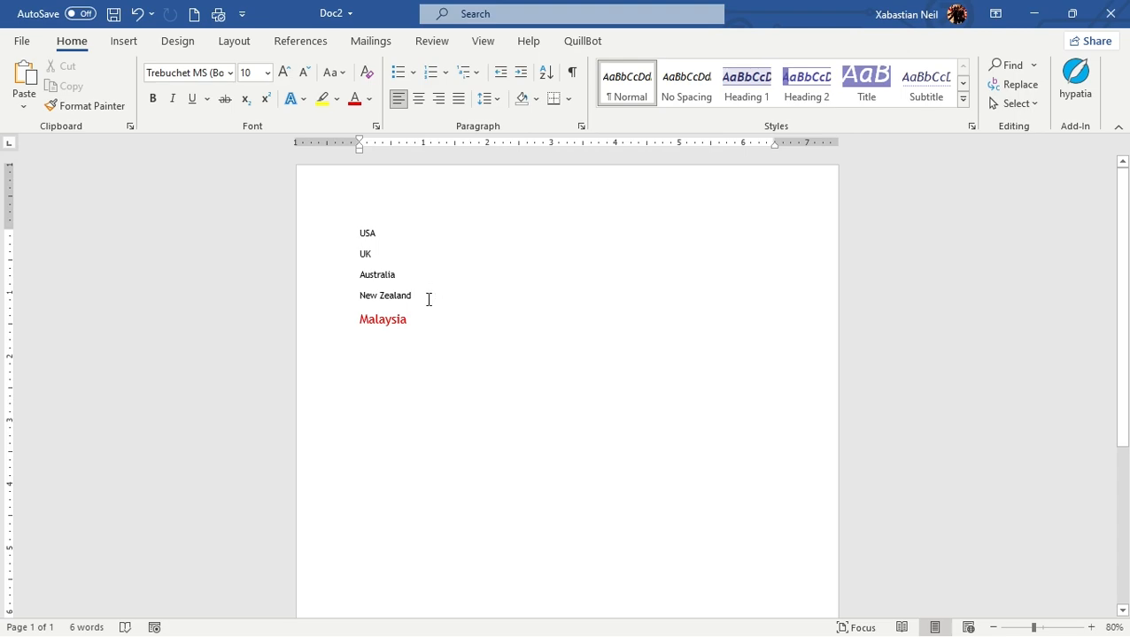
Format the New Zealand line with a light purple theme font colour at size 14.
left_click(422, 297)
left_click_drag(411, 296, 354, 307)
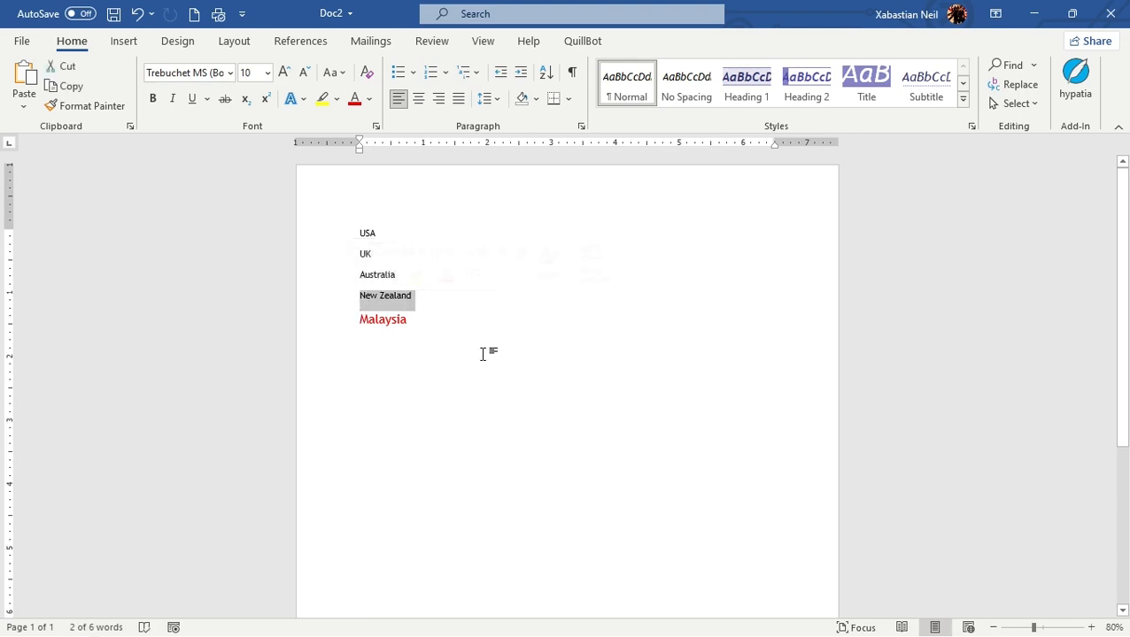
key("F2")
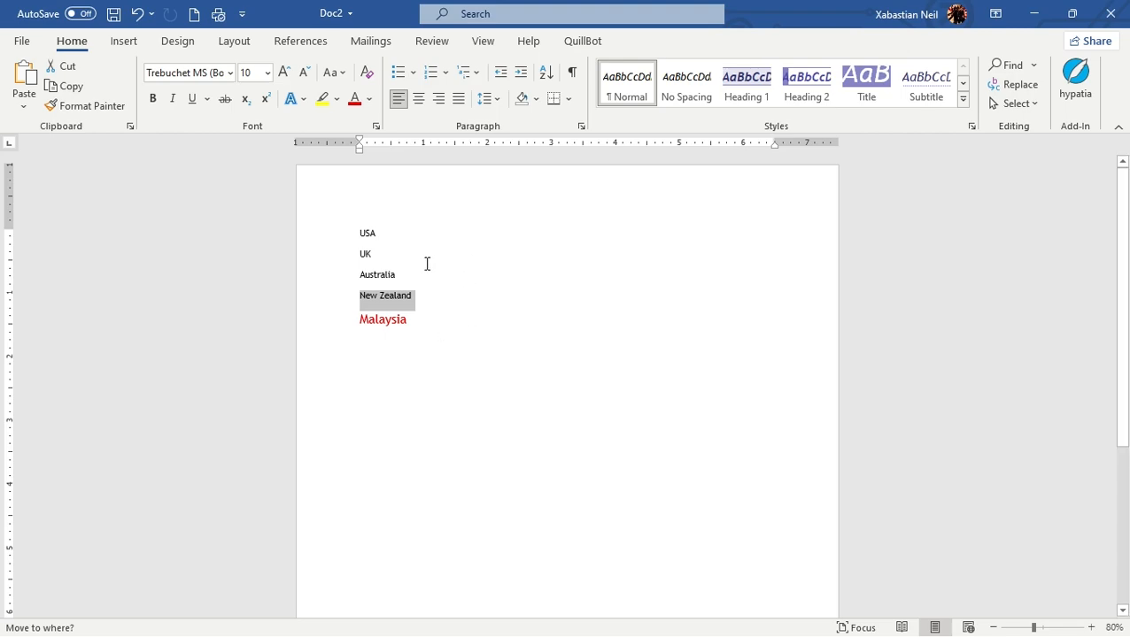
left_click(371, 99)
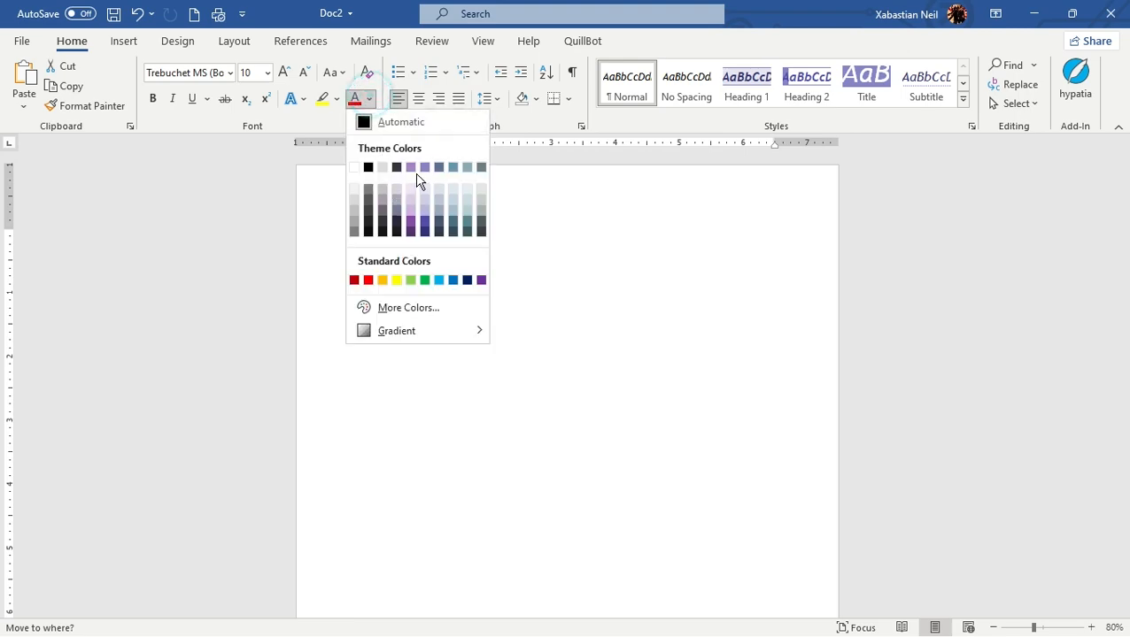
left_click(411, 167)
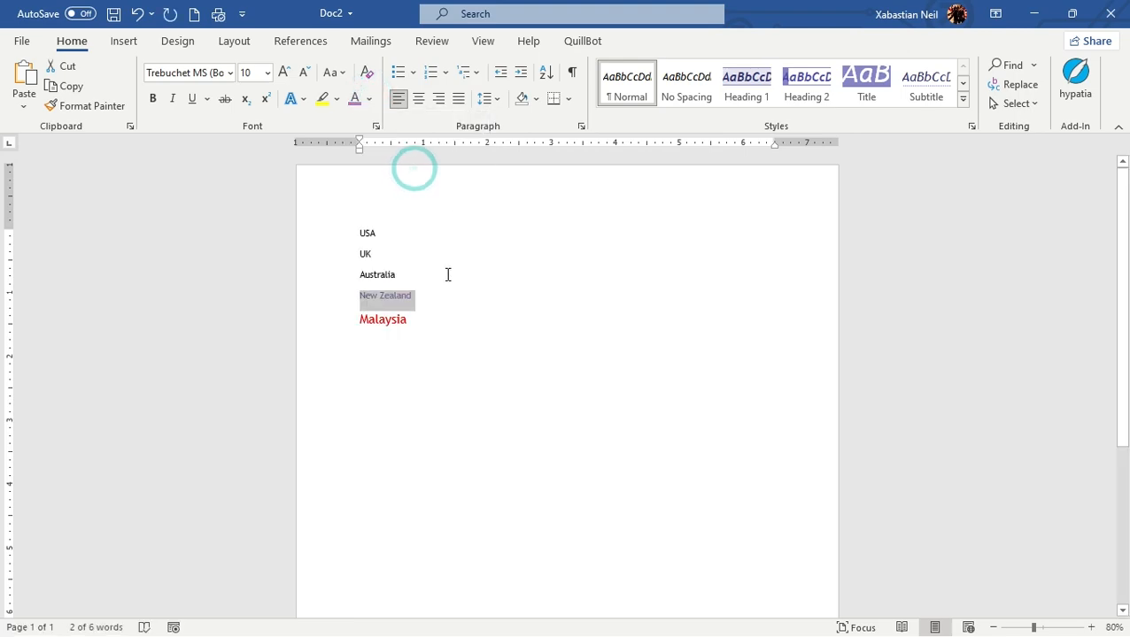
left_click(285, 73)
left_click(285, 73)
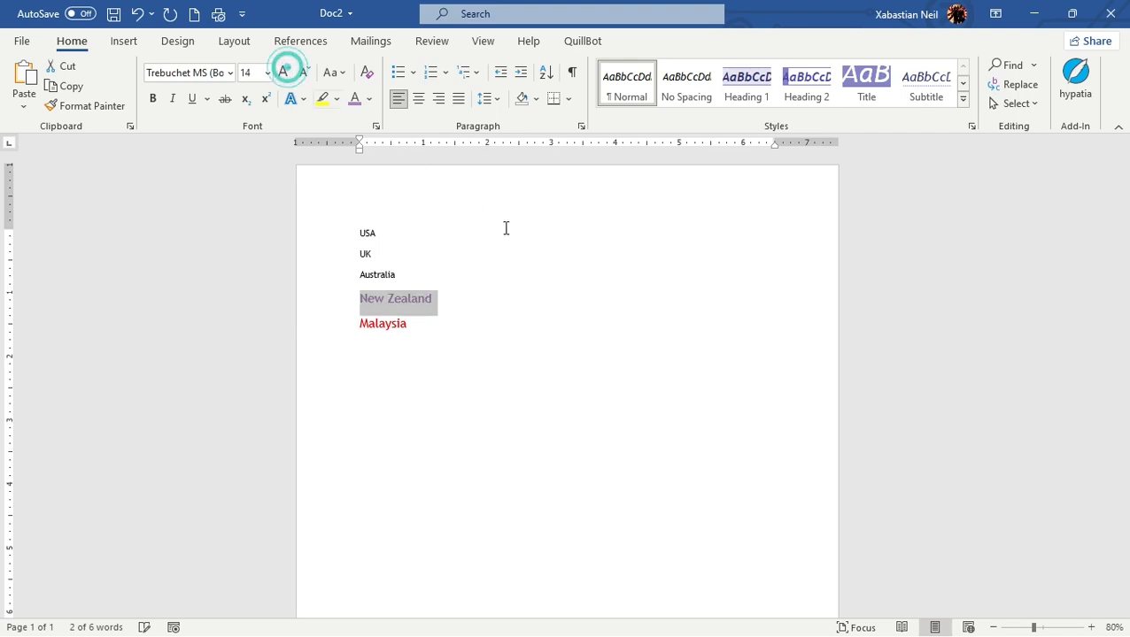
left_click(510, 244)
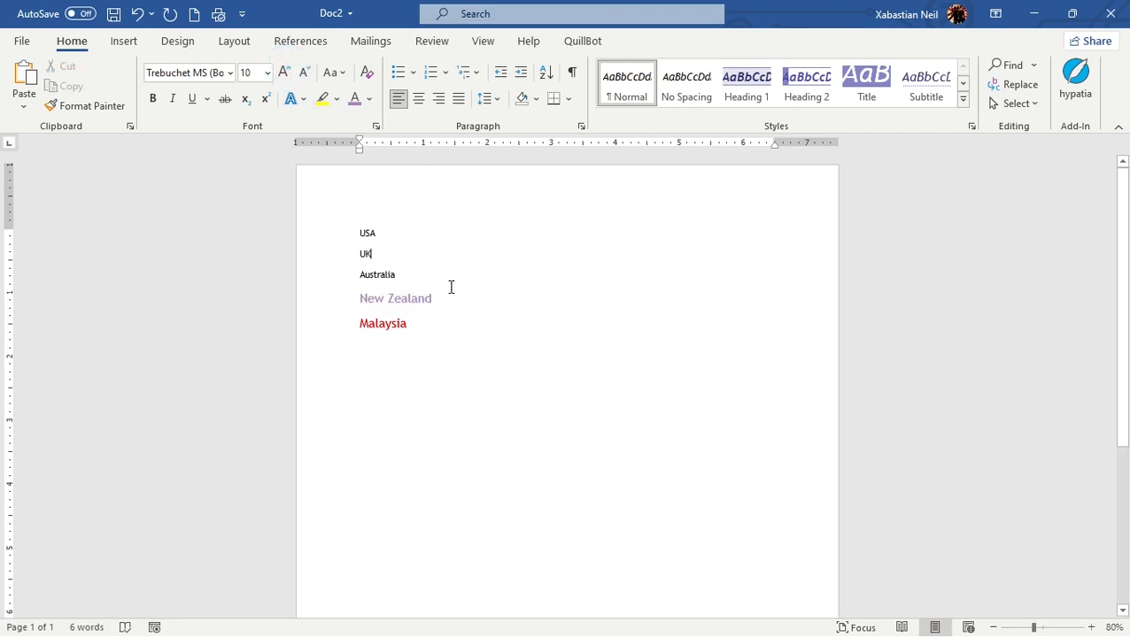
Format the Australia line with the same light purple font colour as New Zealand and enlarge it to size 16.
double_click(380, 274)
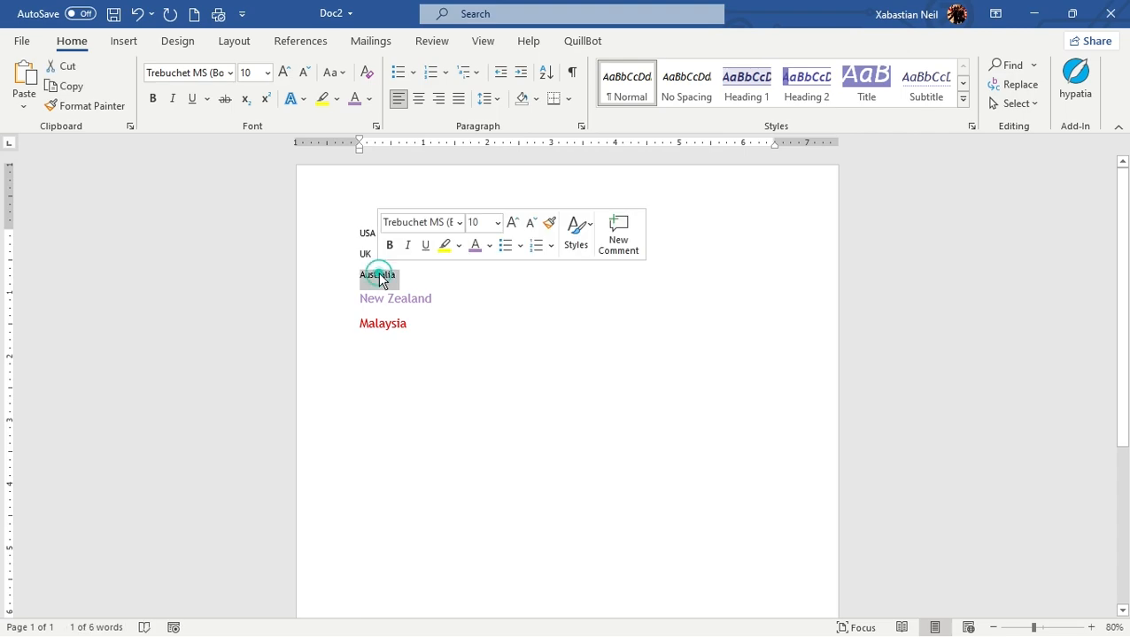
left_click(470, 250)
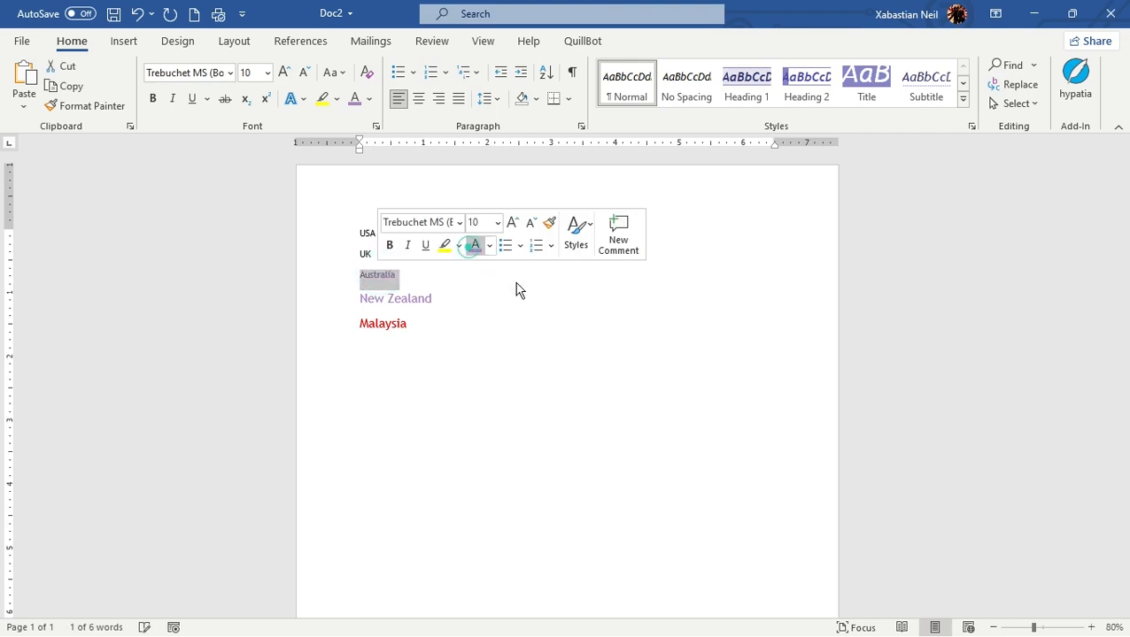
left_click(512, 223)
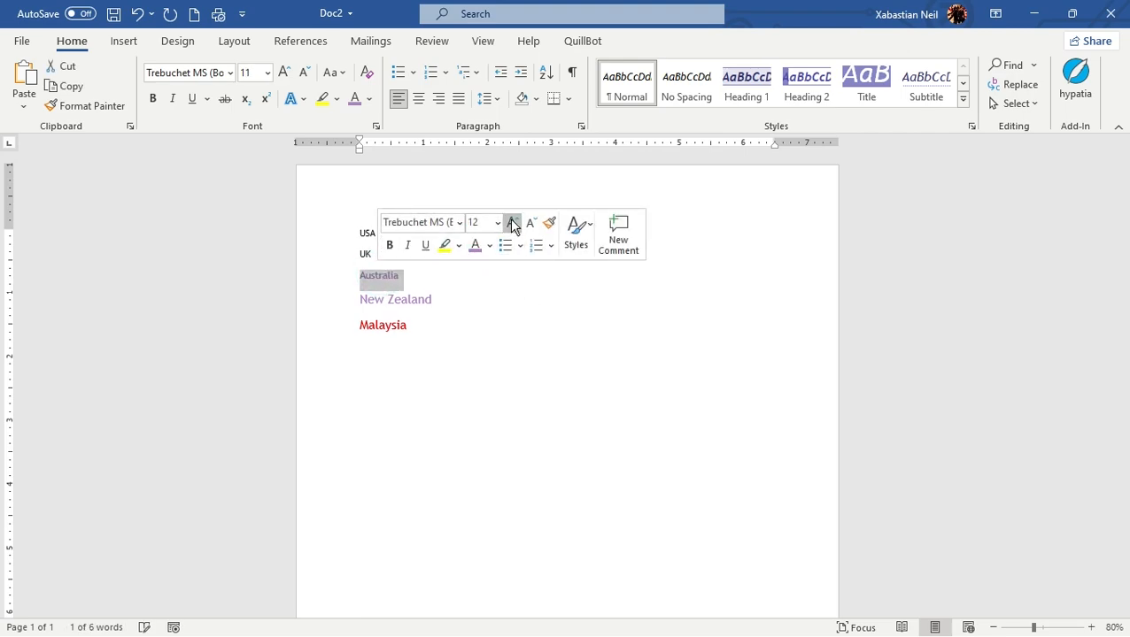
left_click(512, 224)
left_click(512, 223)
left_click(485, 336)
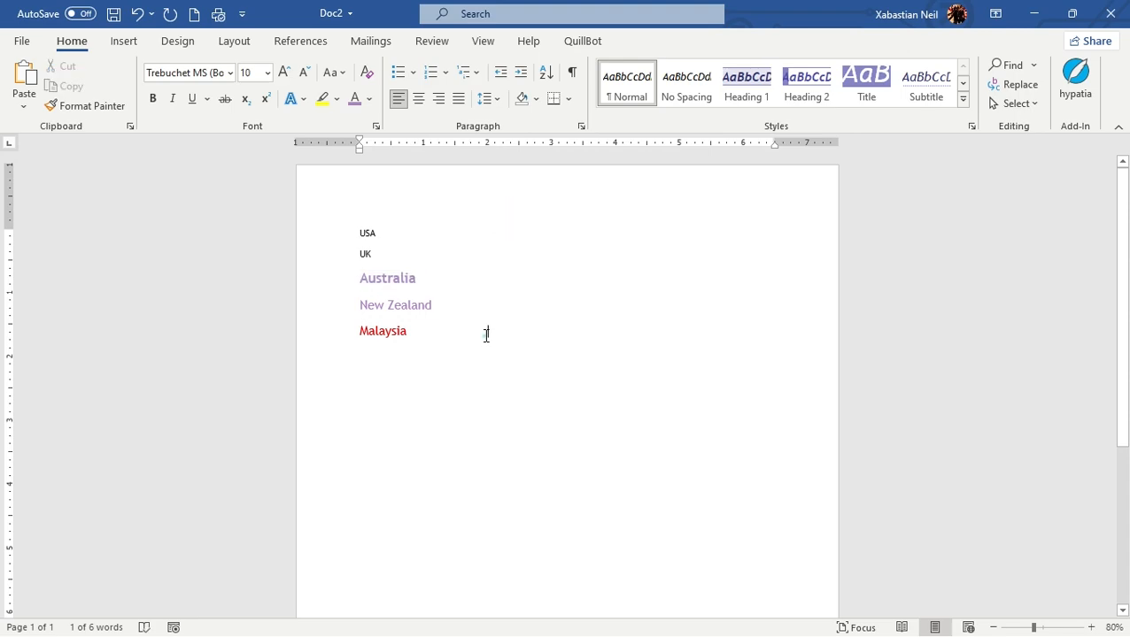
Format the UK line at size 14 with a teal-blue theme font colour.
double_click(363, 255)
left_click(494, 203)
left_click(494, 203)
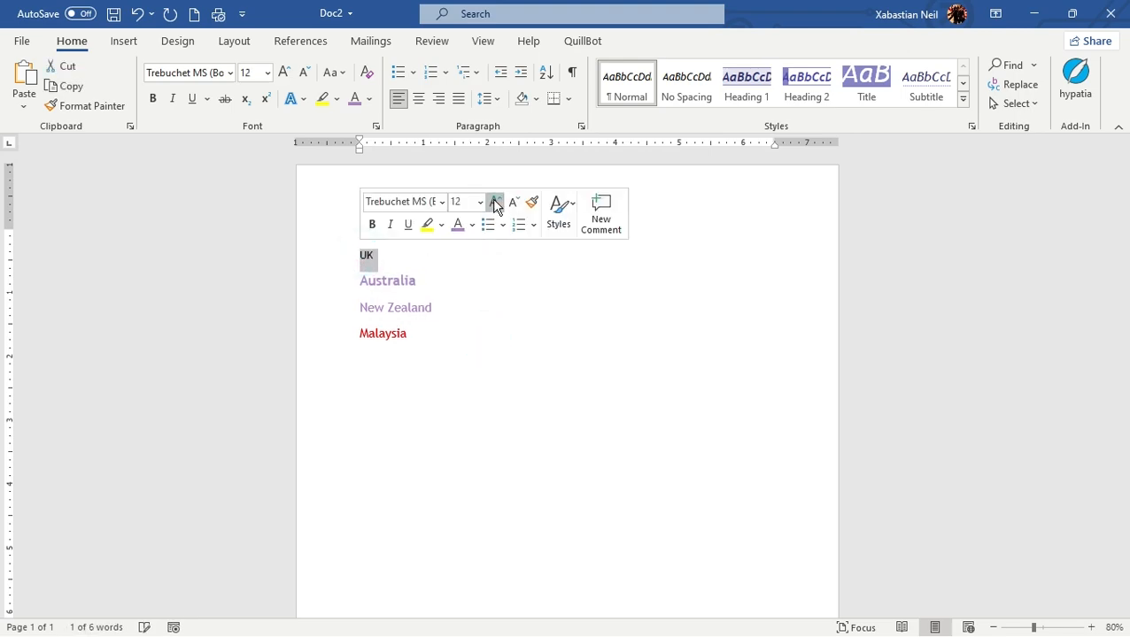
left_click(494, 204)
left_click(471, 225)
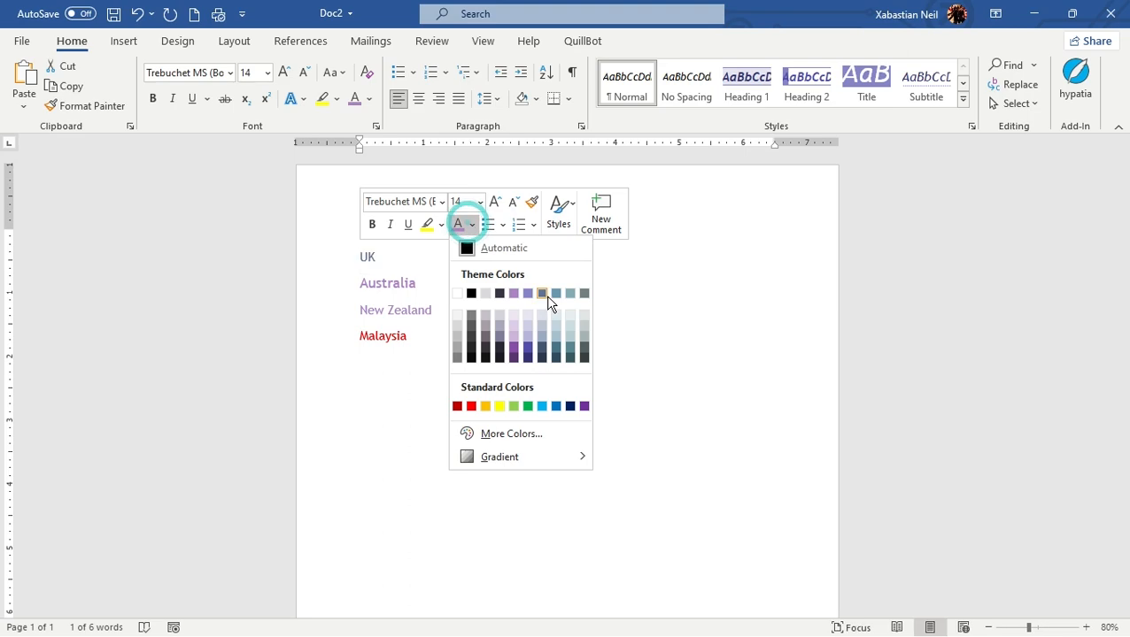
left_click(556, 293)
left_click(457, 283)
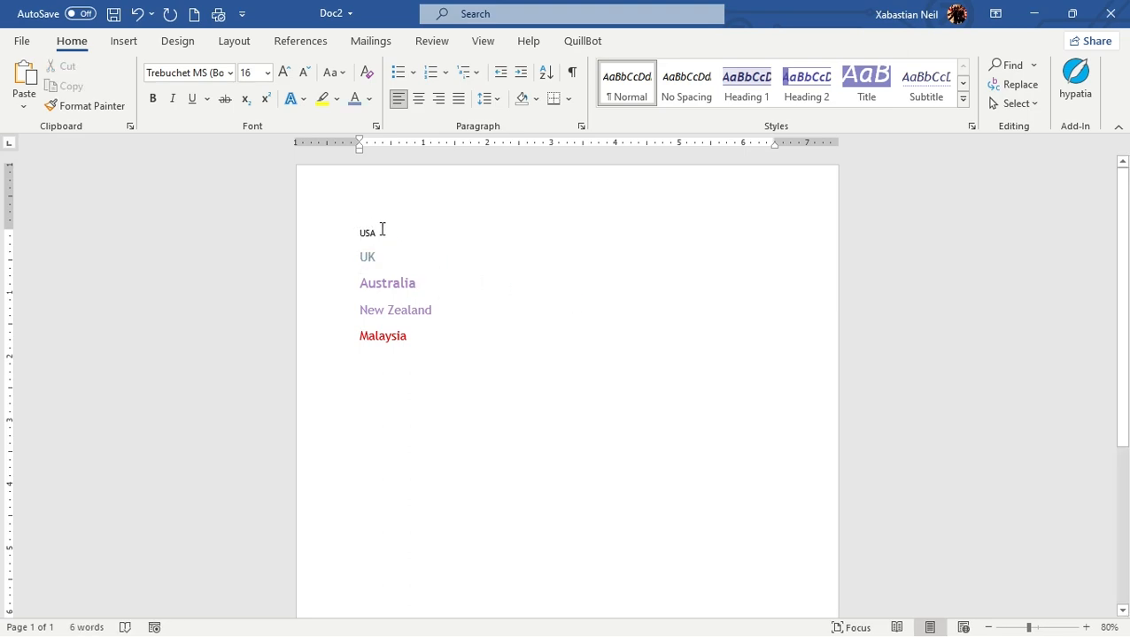
Format the USA line at size 16 with the same teal-blue font colour as UK.
left_click(382, 232)
left_click(256, 214)
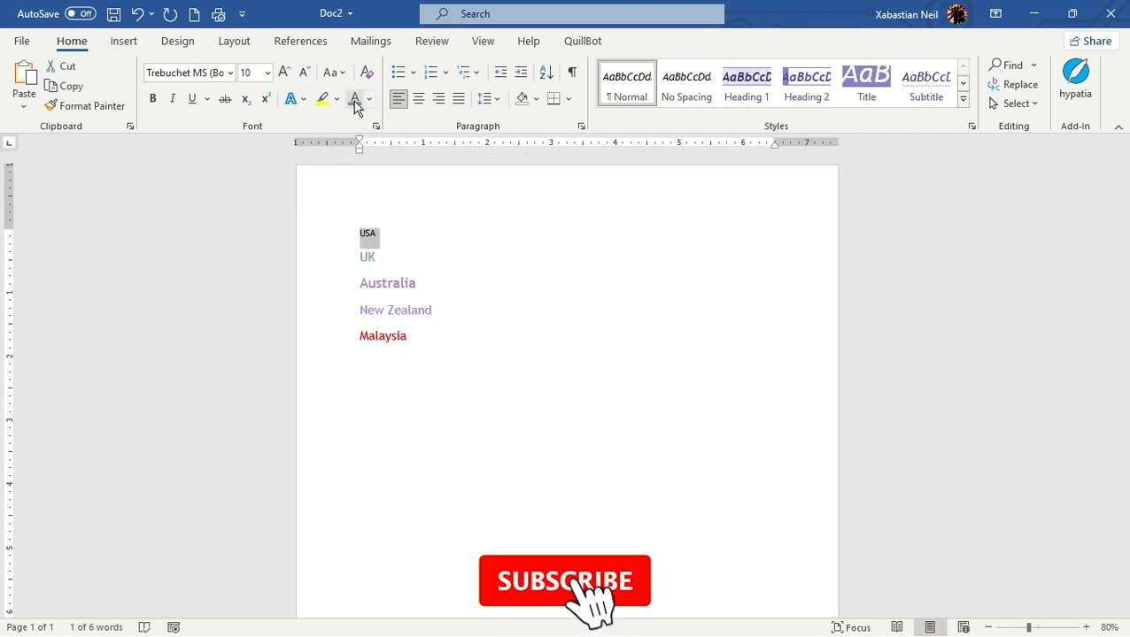
left_click(285, 73)
left_click(284, 72)
left_click(284, 73)
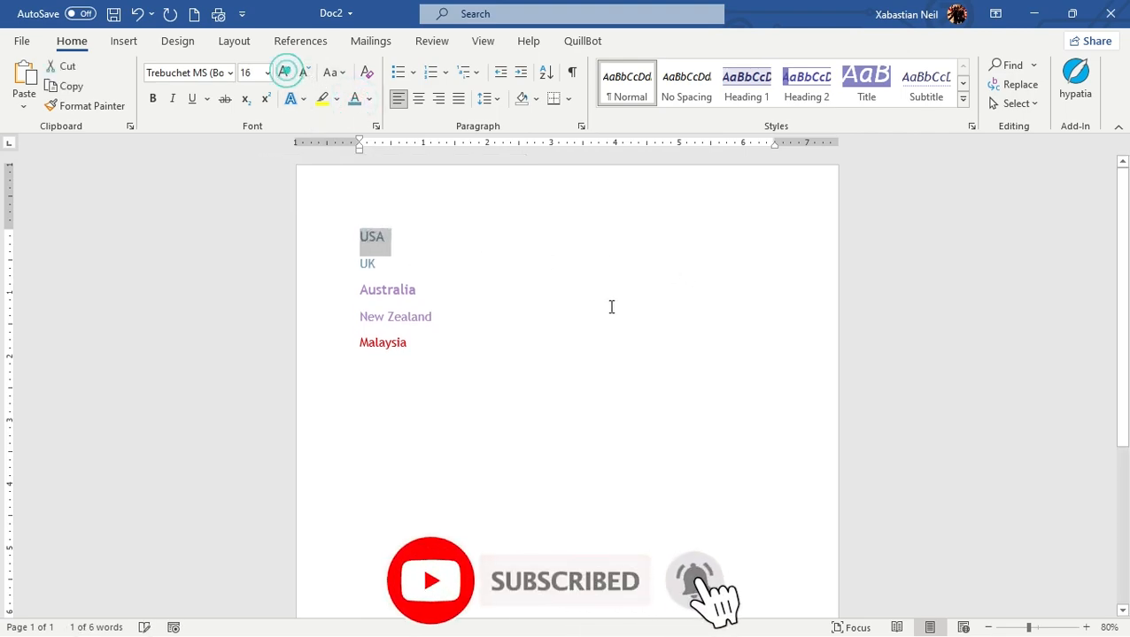
left_click(608, 306)
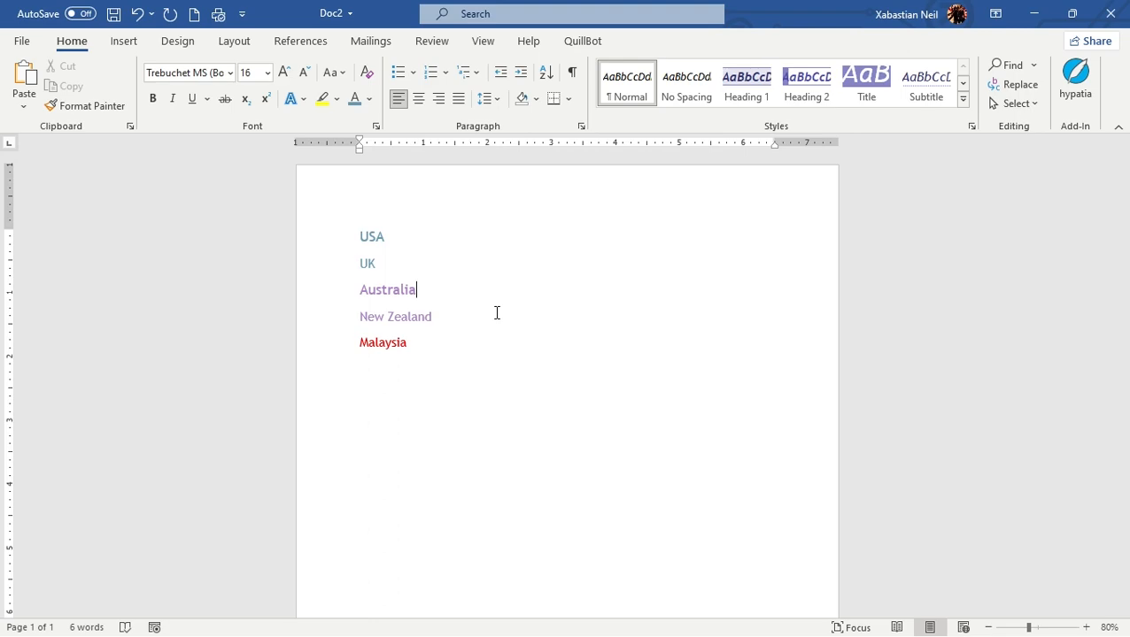
Join the five country lines into a single line, separating the countries with spaces.
left_click(361, 263)
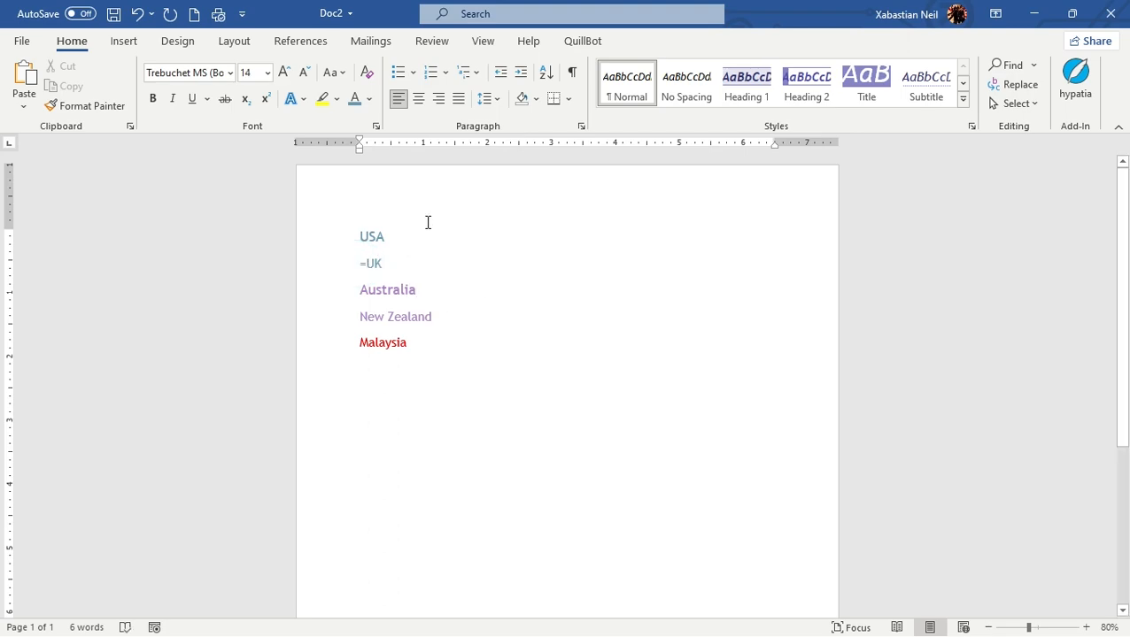
key("BackSpace")
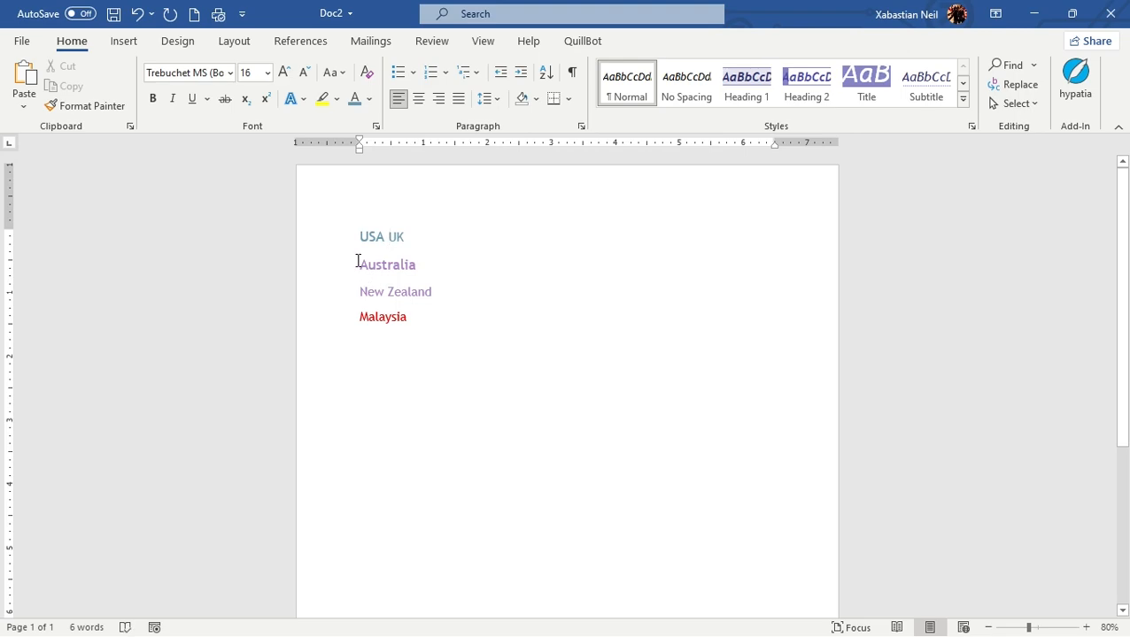
left_click(357, 262)
key("BackSpace")
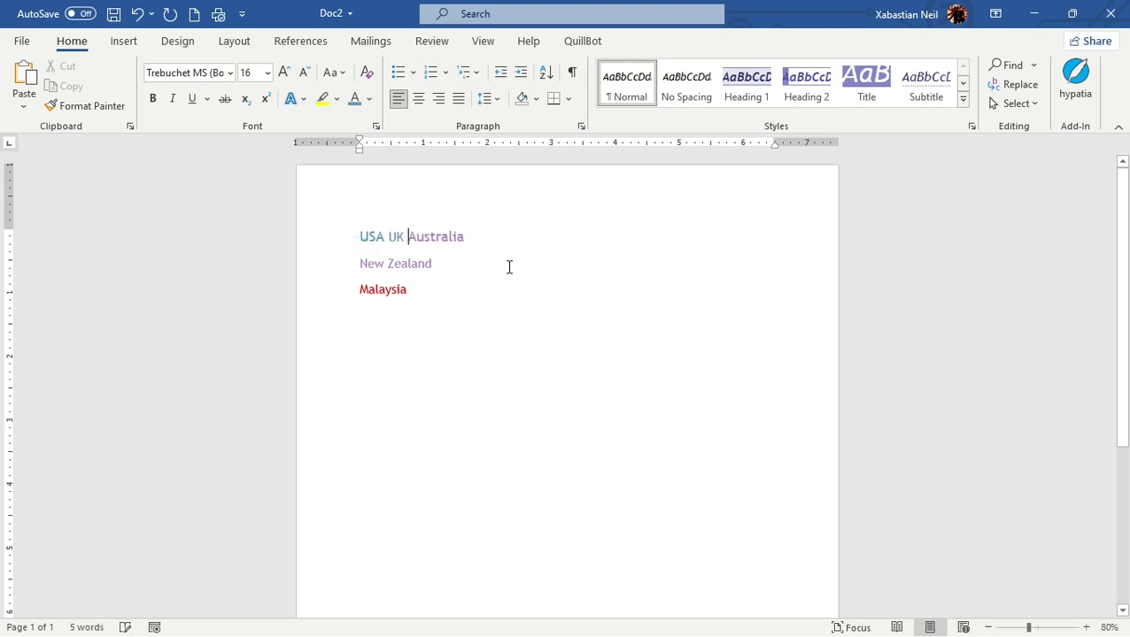
left_click(359, 264)
key("BackSpace")
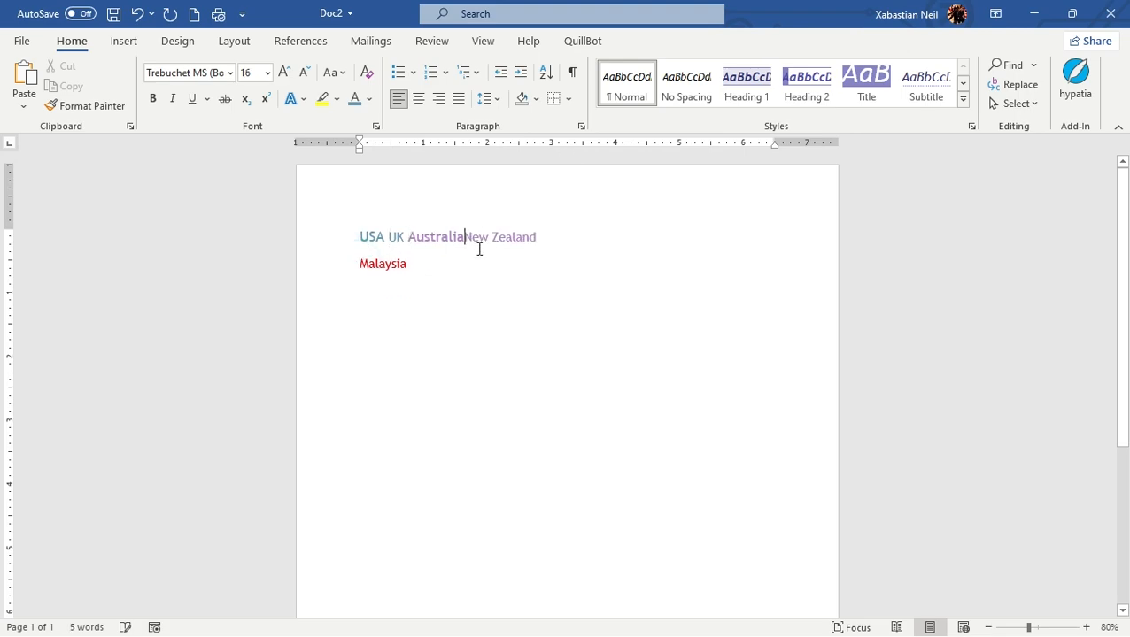
left_click(359, 263)
key("BackSpace")
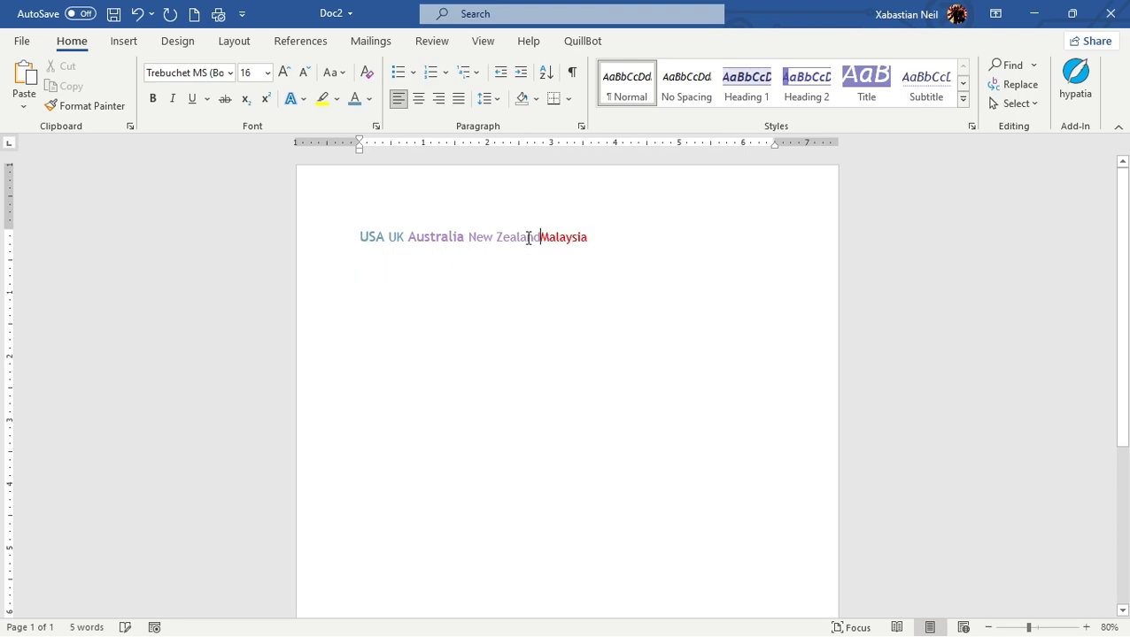
Select the whole line of countries from the page margin, repeat the margin selection, and clear it.
left_click(617, 244)
left_click(299, 245)
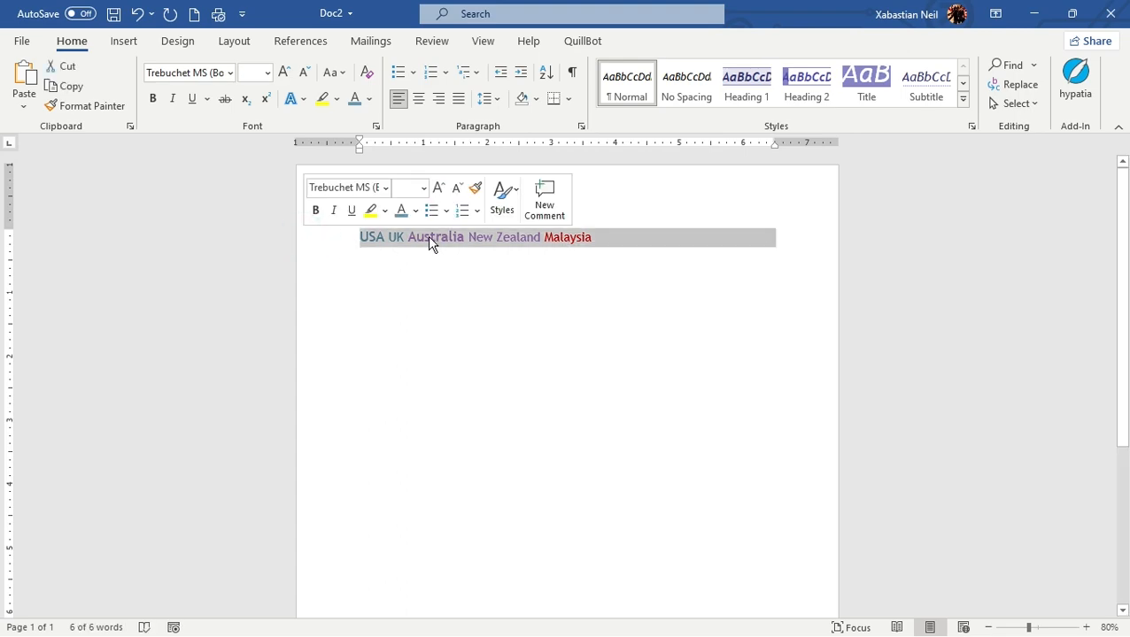
left_click(621, 304)
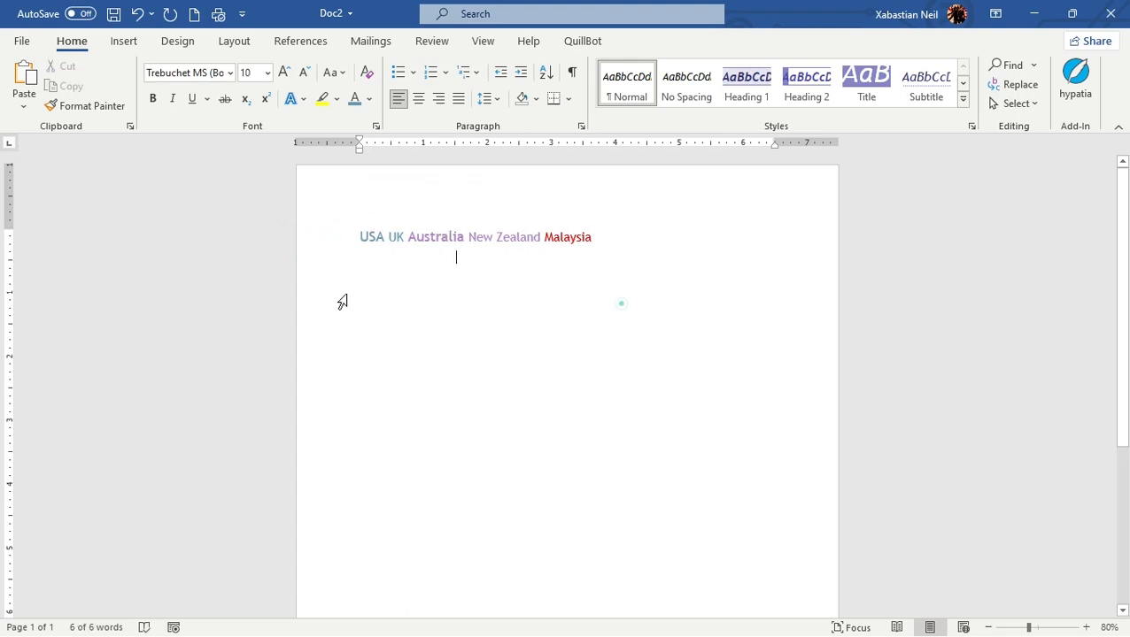
left_click(301, 245)
scroll(366, 598, "down", 3)
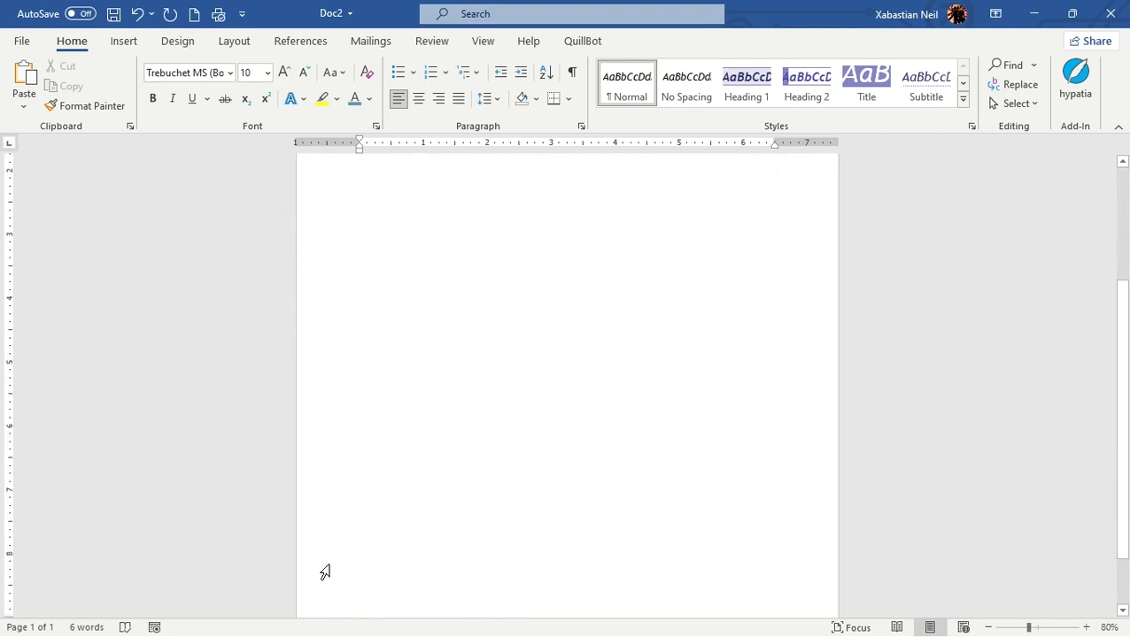
scroll(320, 595, "up", 3)
left_click(303, 318)
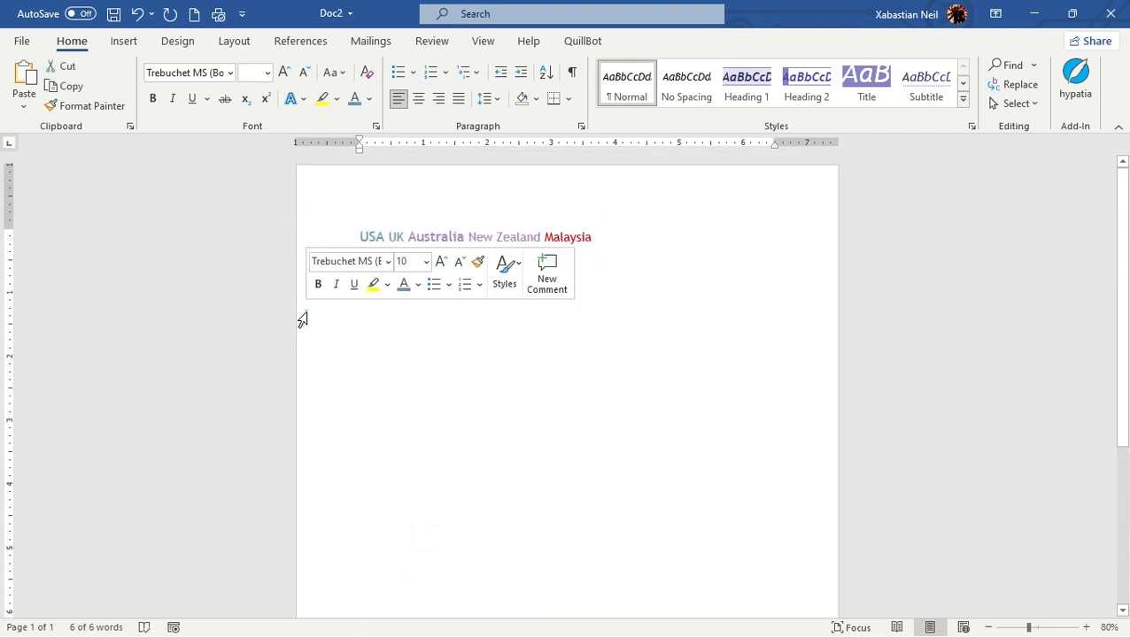
left_click(300, 229)
left_click(576, 307)
Select the entire countries paragraph, including its wrapped blank second line, and clear the selection.
left_click(715, 229)
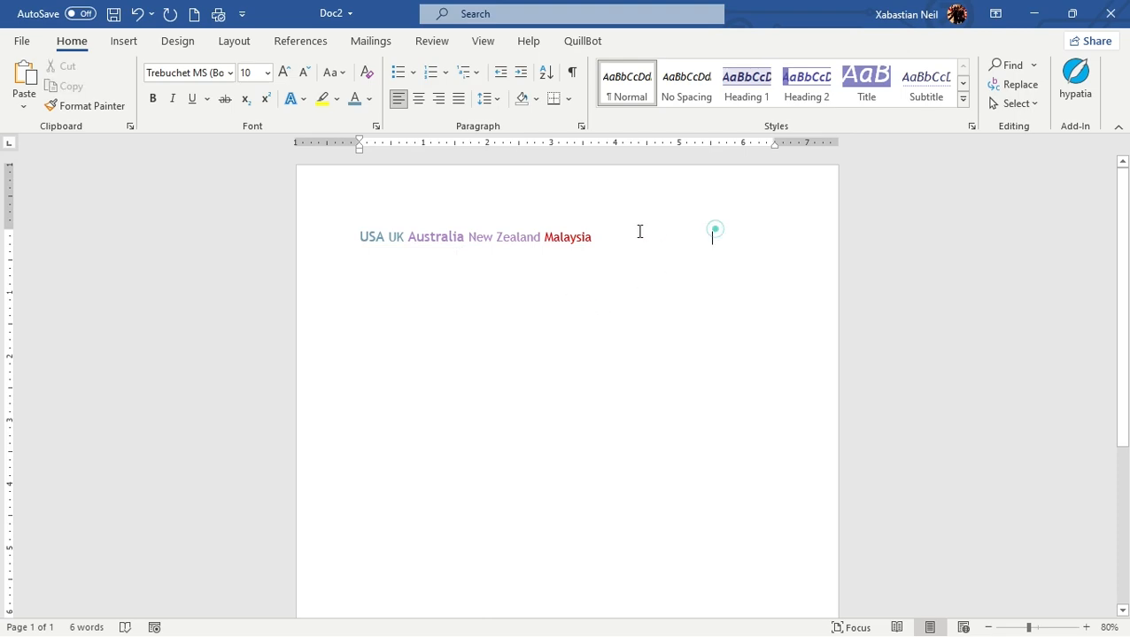
left_click(537, 347)
triple_click(372, 236)
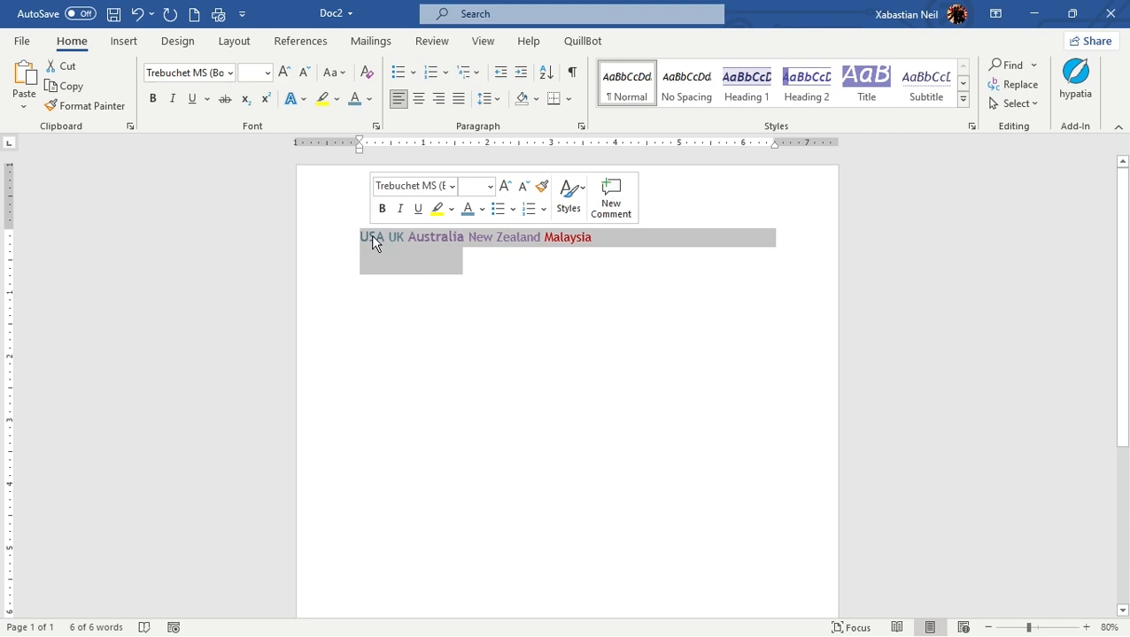
left_click(462, 252)
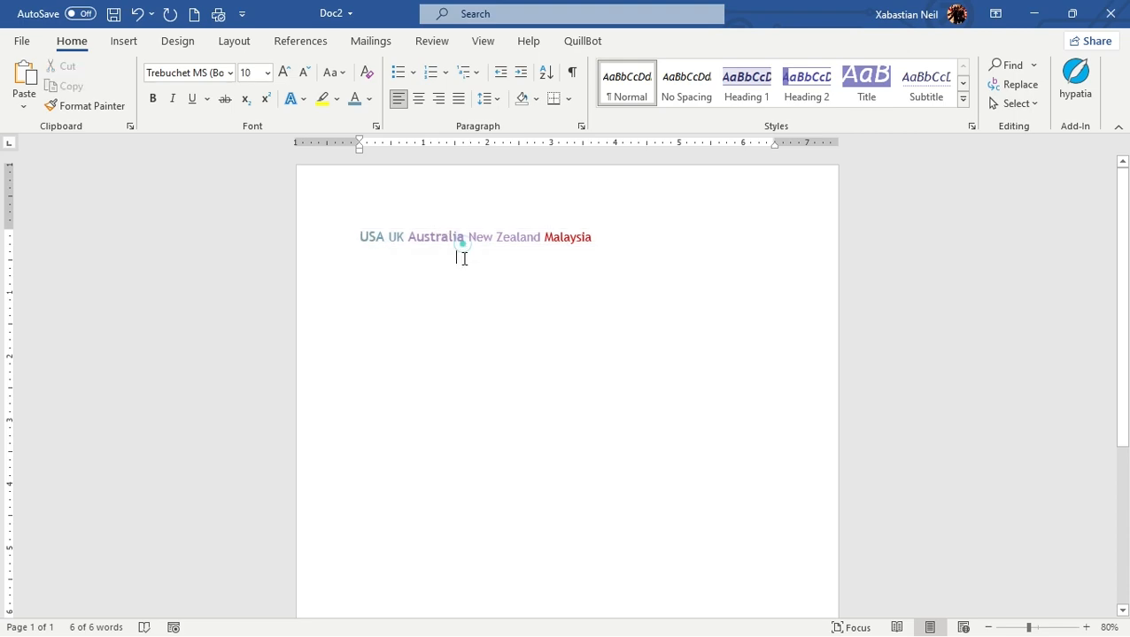
Delete the trailing blank space after Malaysia.
left_click(460, 255)
left_click_drag(372, 255, 288, 250)
key("BackSpace")
key("BackSpace")
key("BackSpace")
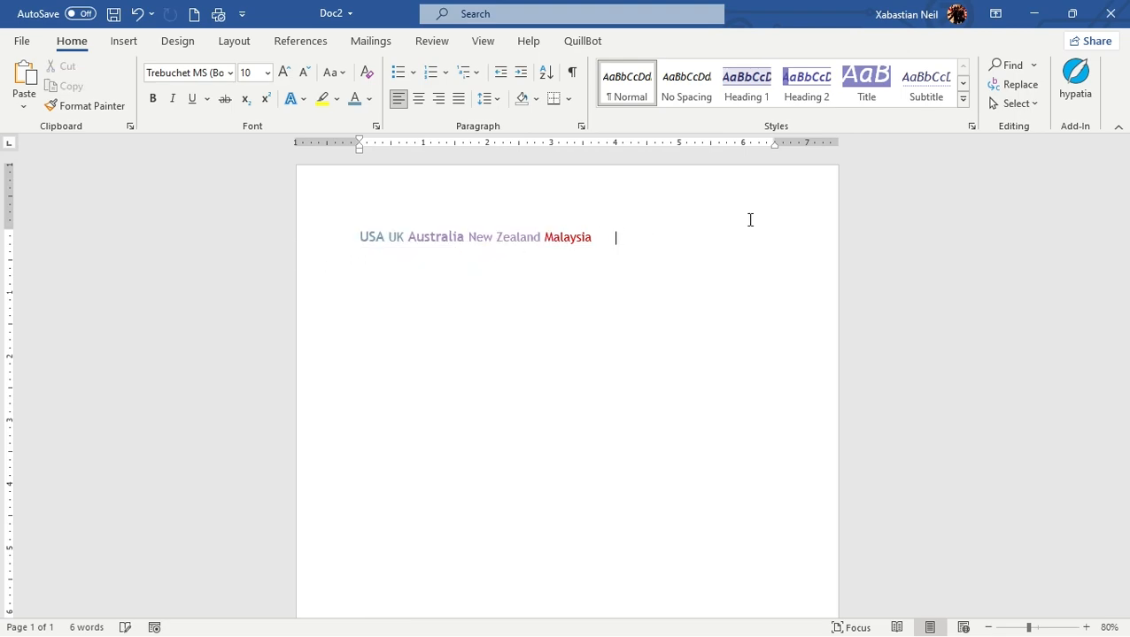
key("ctrl+z")
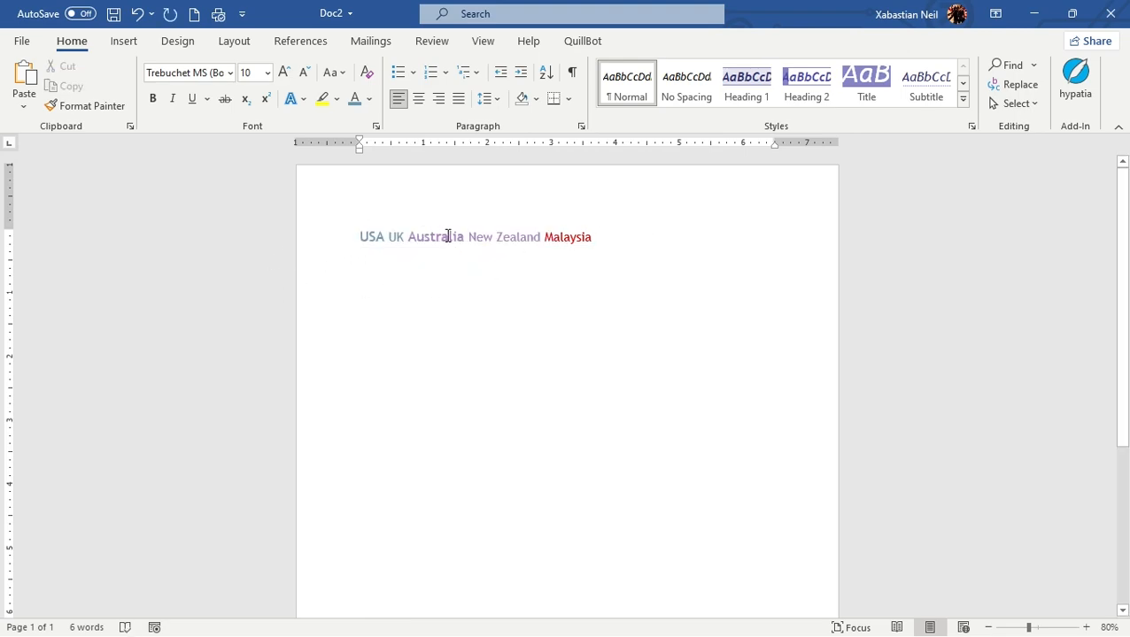
Select the countries paragraph from within the text, deselect it, then select its line from the margin and deselect again.
triple_click(444, 234)
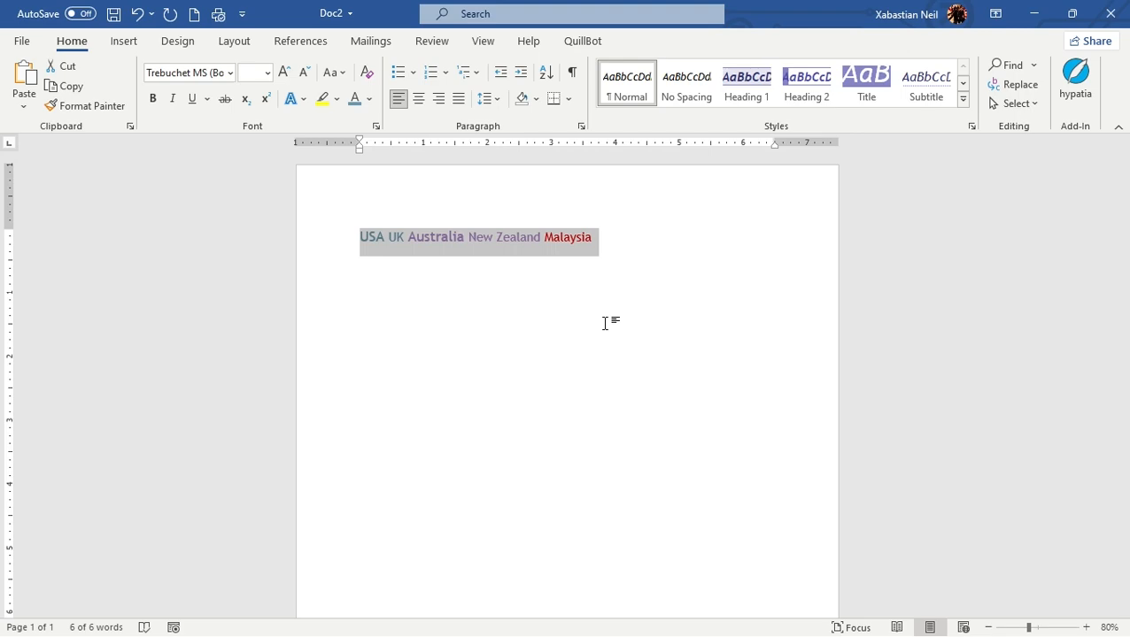
left_click(590, 324)
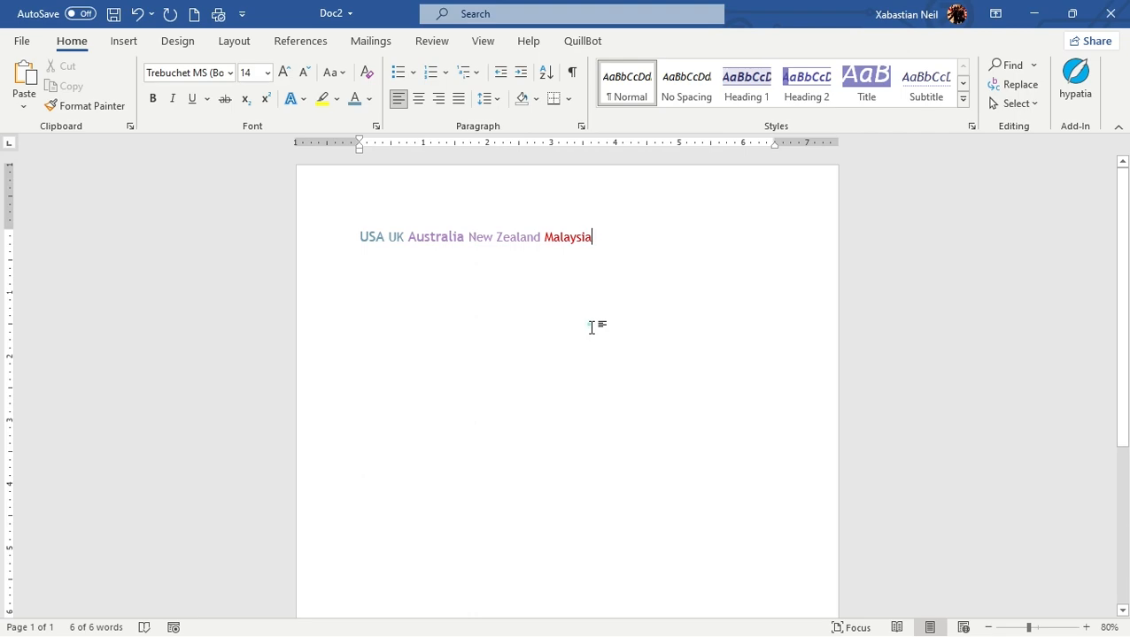
left_click(334, 247)
left_click(422, 358)
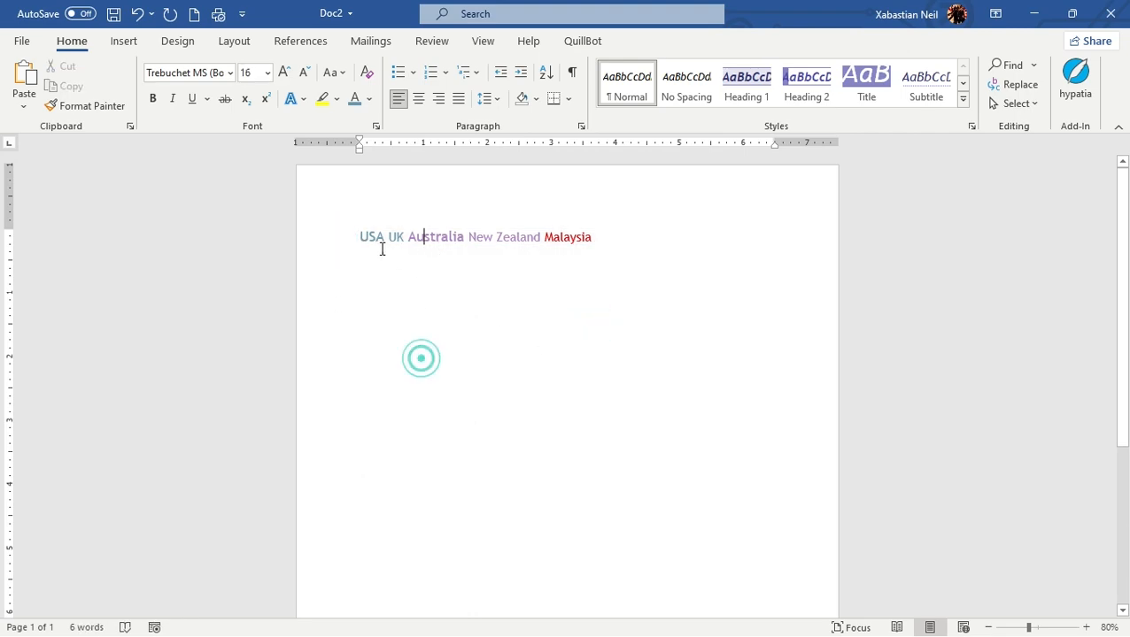
Select all the document text with the cursor at the start, repeat it with the cursor at the end, and clear the selection.
left_click(362, 237)
key("ctrl+a")
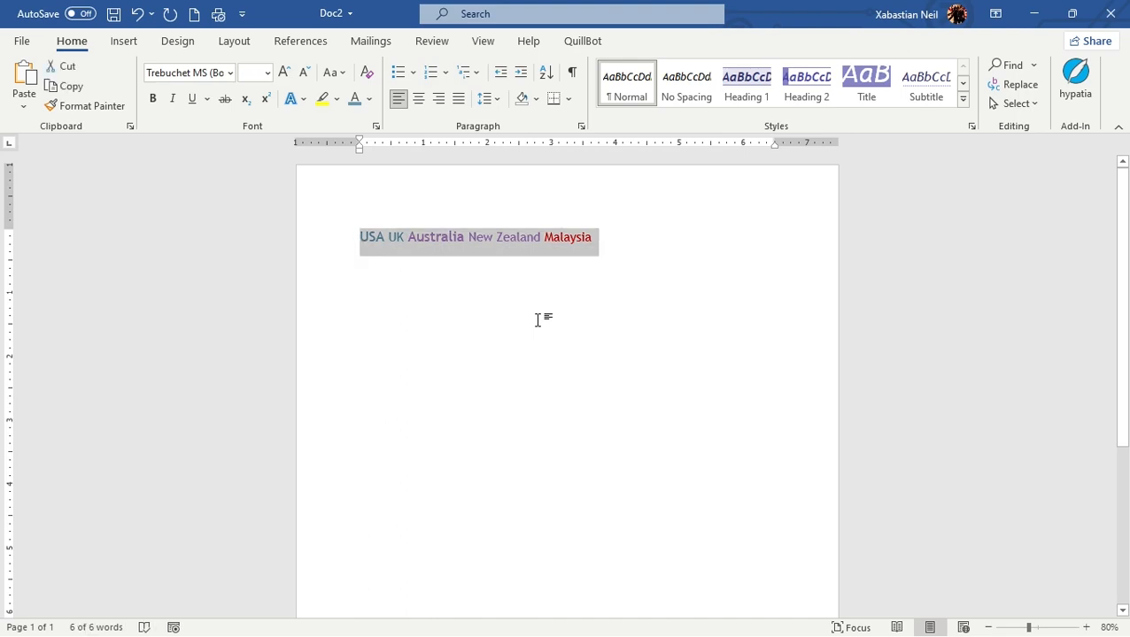
left_click(325, 321)
left_click(351, 228)
left_click(593, 397)
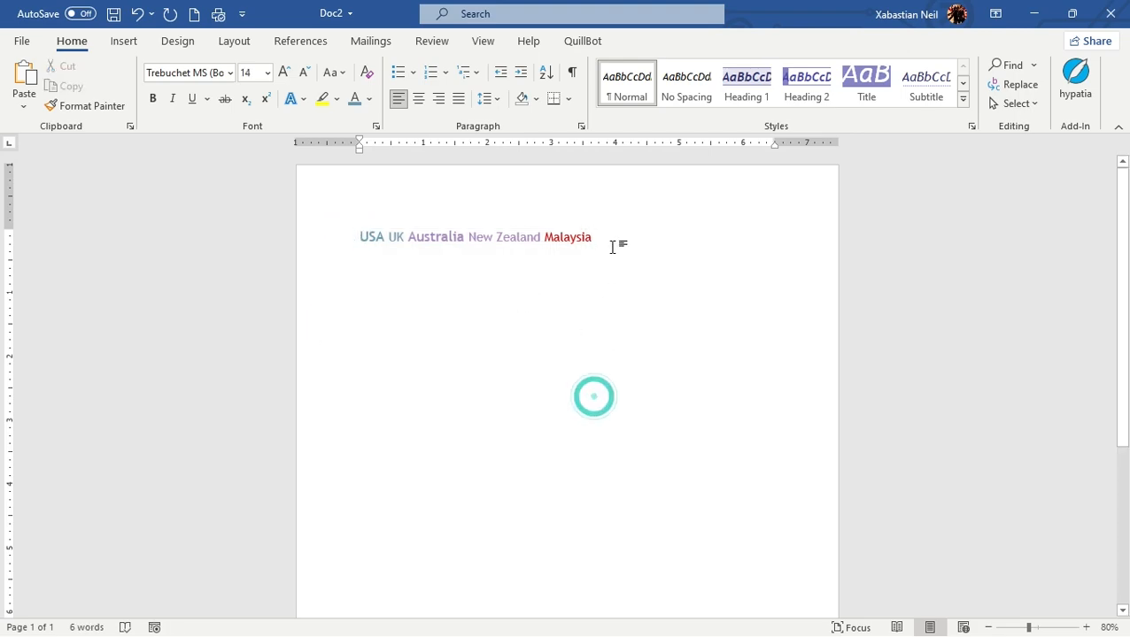
key("ctrl+a")
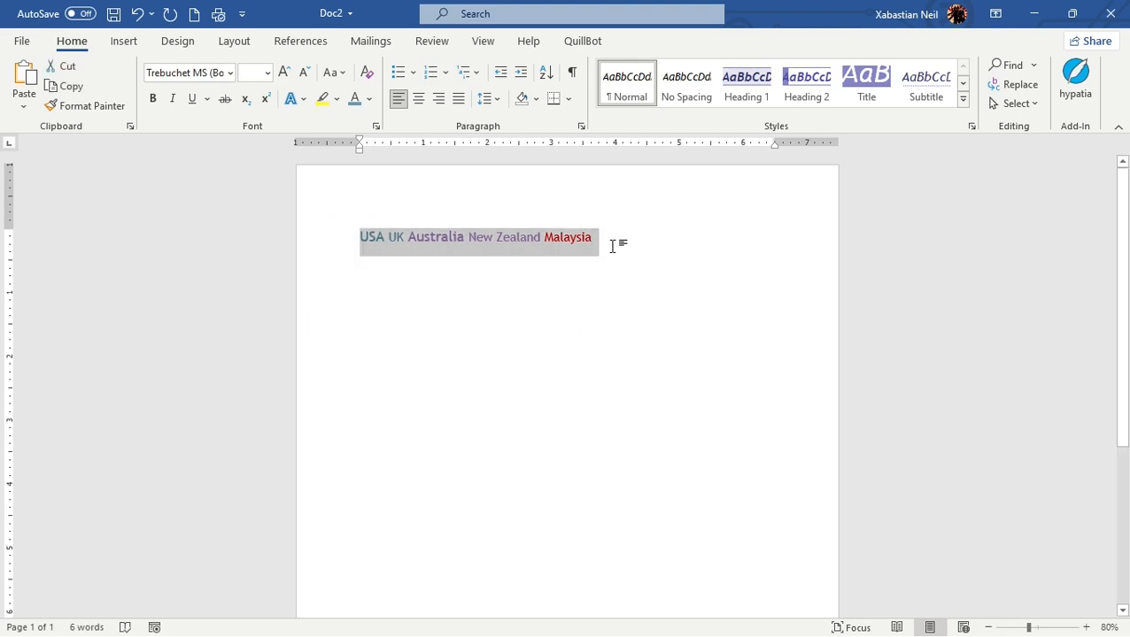
left_click(562, 558)
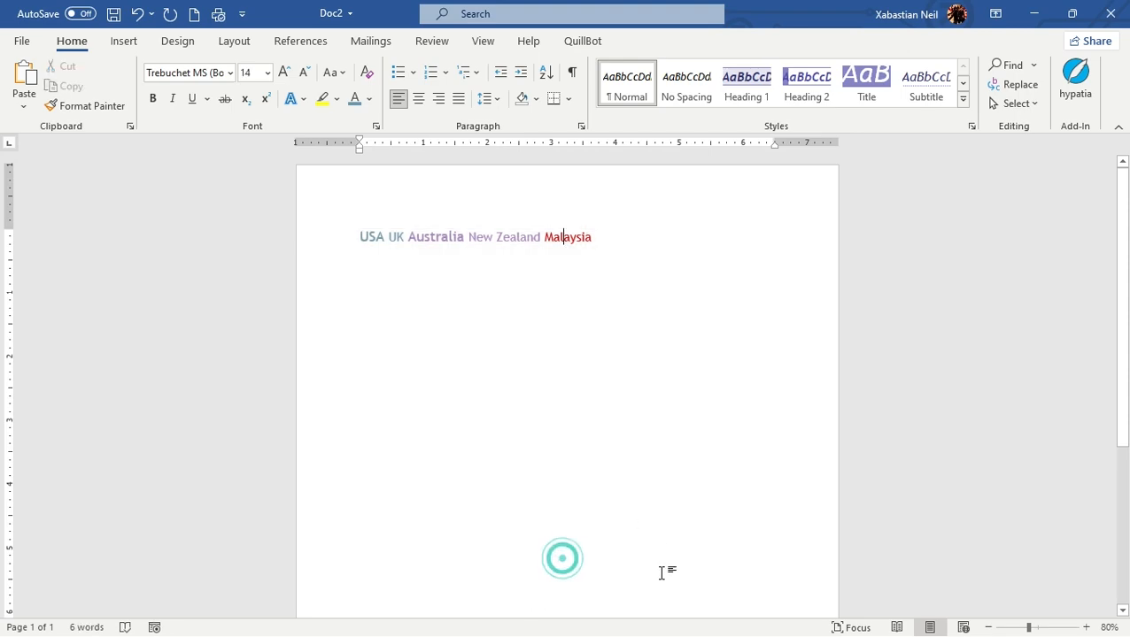
Select the text from the end of Malaysia back to the middle of Zealand.
left_click(656, 577)
left_click_drag(593, 587, 529, 425)
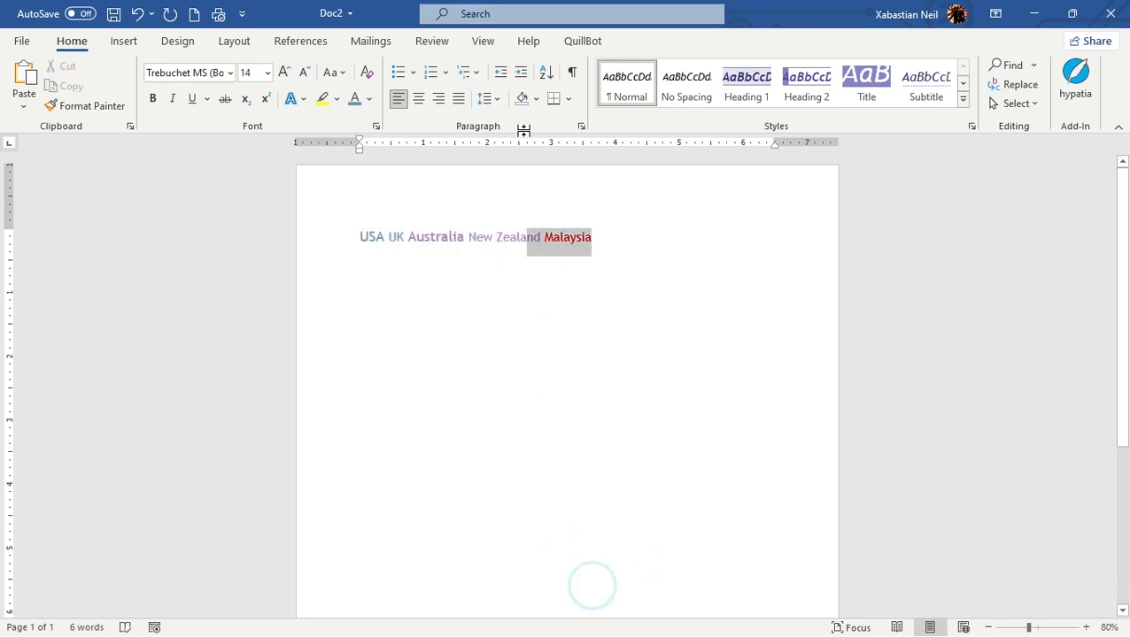
Open the page footer for editing and return to the document body.
scroll(677, 513, "down", 5)
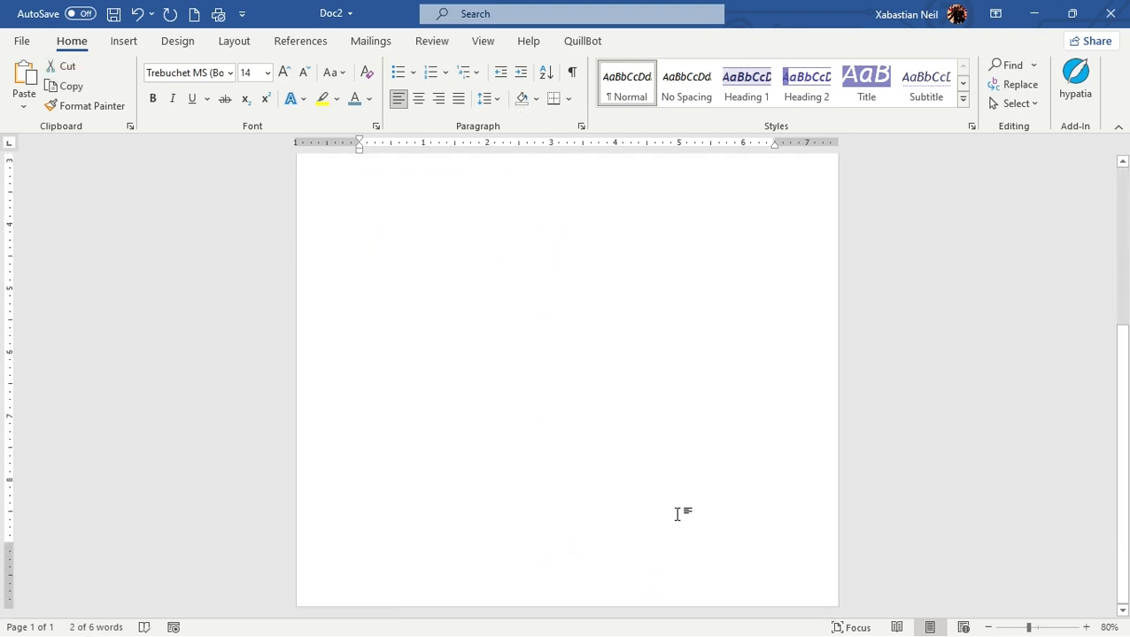
double_click(727, 564)
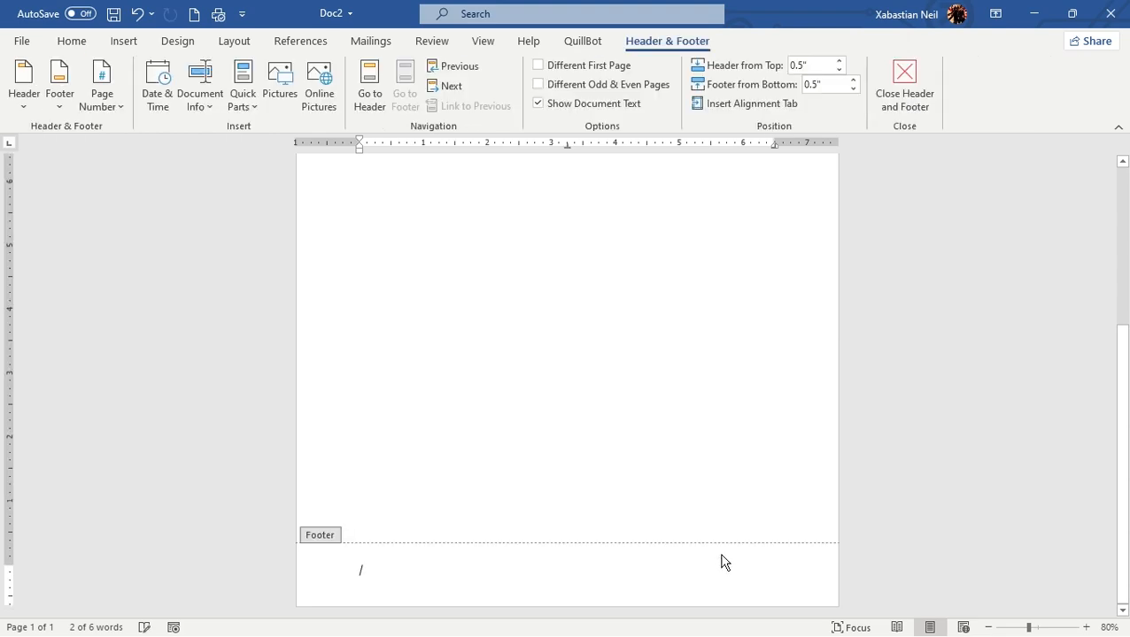
double_click(525, 530)
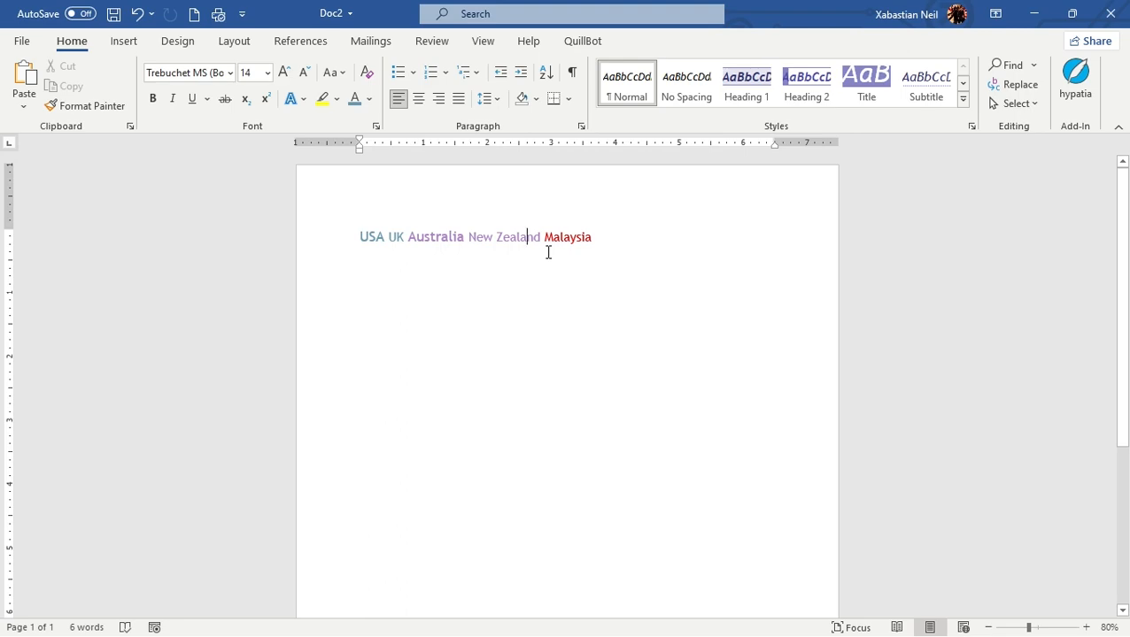
Select the word Malaysia at the end of the line and clear the selection.
left_click(359, 237)
scroll(360, 262, "down", 1)
scroll(360, 260, "up", 1)
left_click_drag(569, 237, 656, 298)
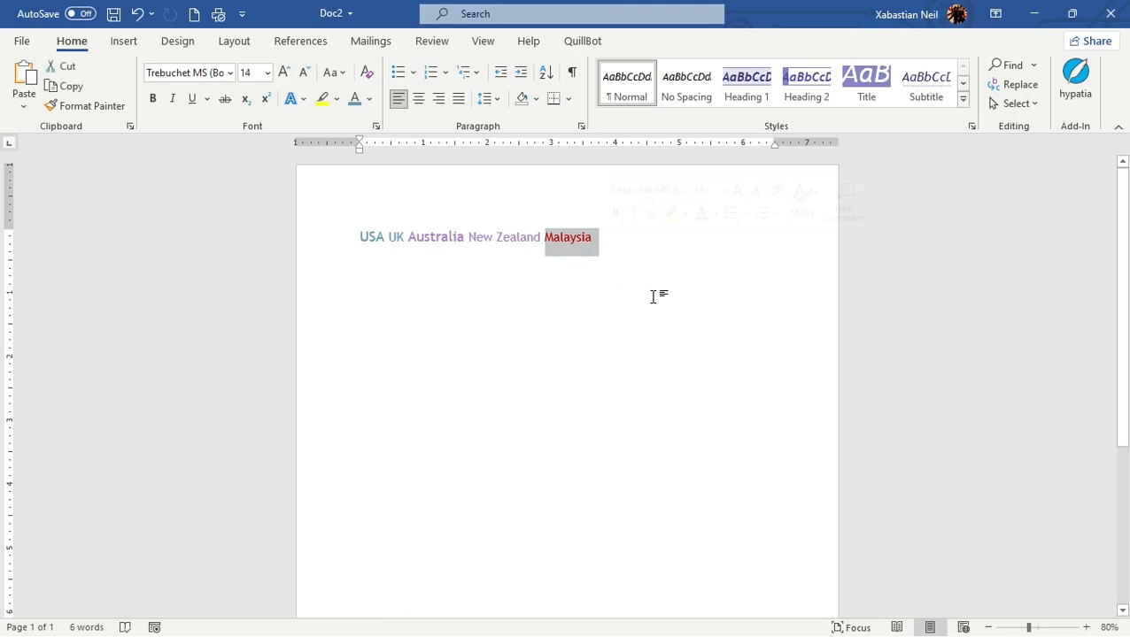
left_click(622, 273)
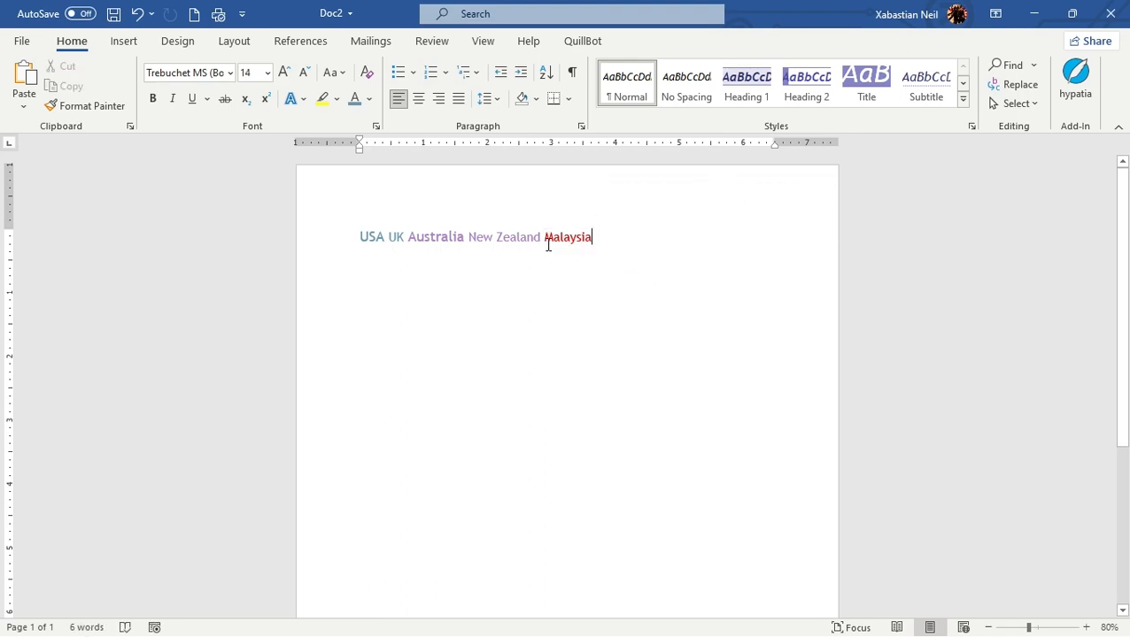
Select the last four letters of Malaysia, "ysia", and apply the current blue-grey font colour to them.
left_click_drag(587, 238, 566, 242)
left_click(681, 279)
key("shift+Left")
key("shift+Left")
key("shift+Left")
key("shift+Left")
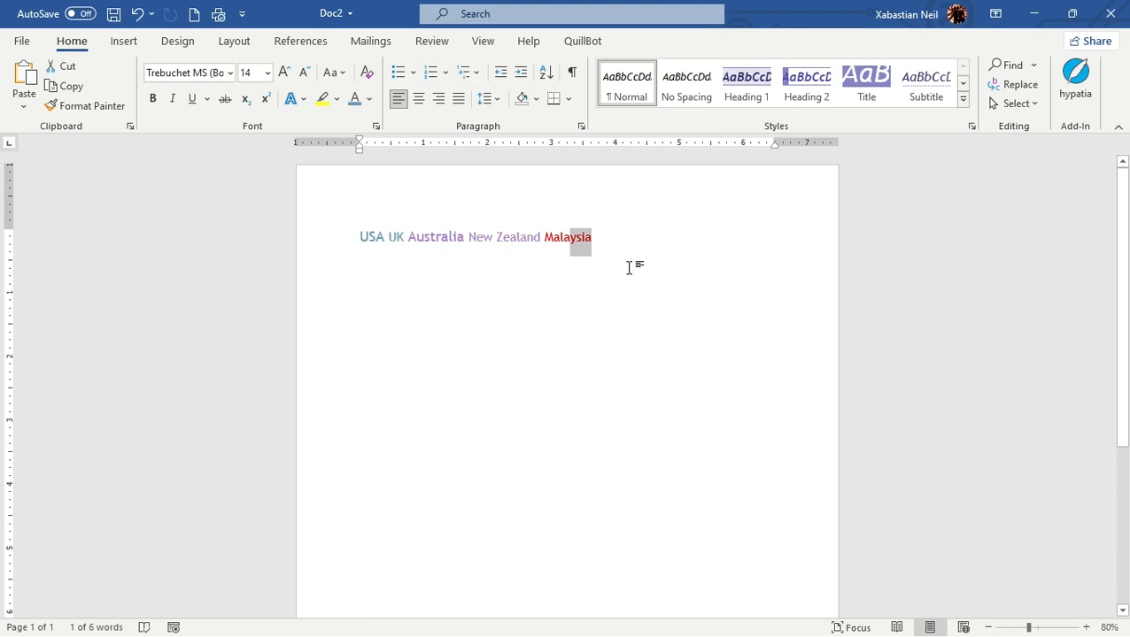
left_click(357, 98)
left_click(699, 241)
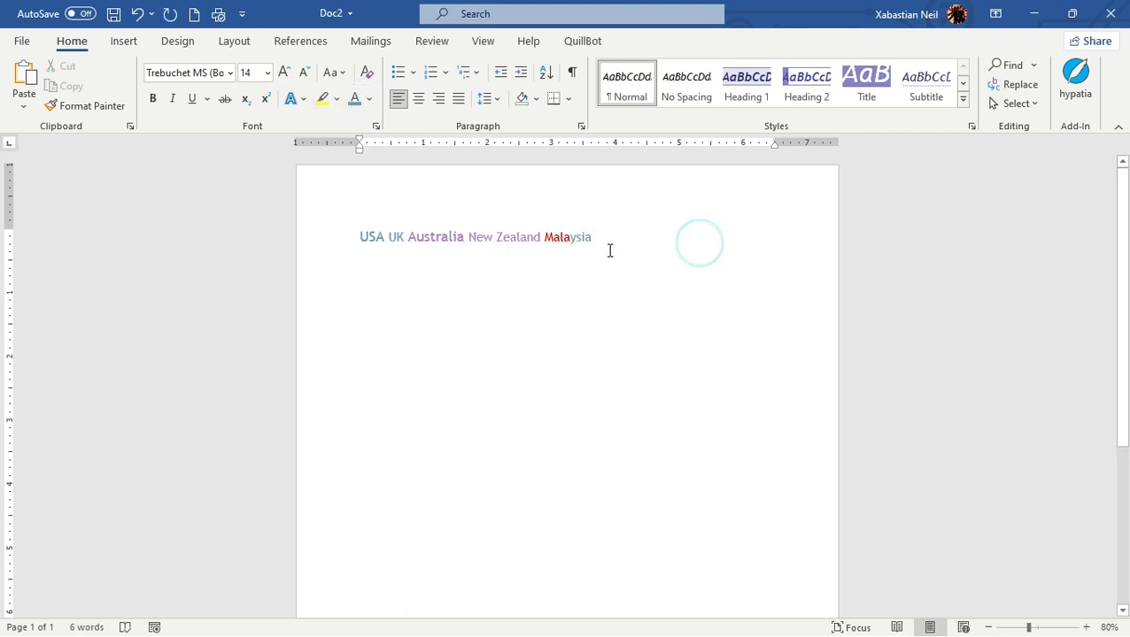
Select the letter "a" before "ysia" in Malaysia and set its font colour to a light purple theme shade.
key("shift+Left")
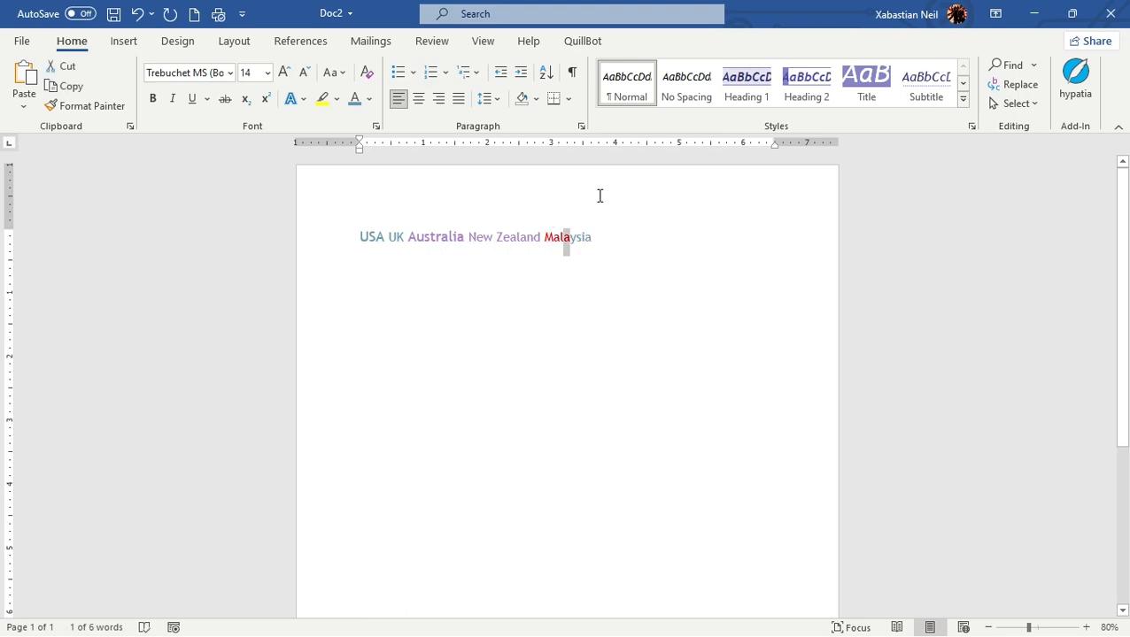
left_click(369, 98)
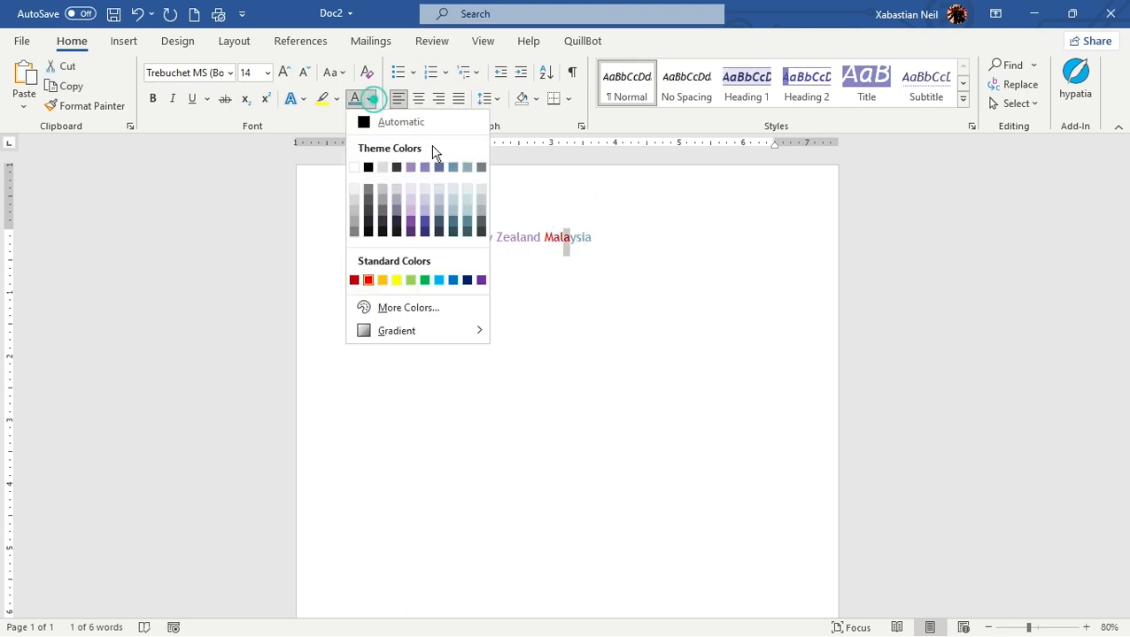
left_click(413, 201)
left_click(542, 334)
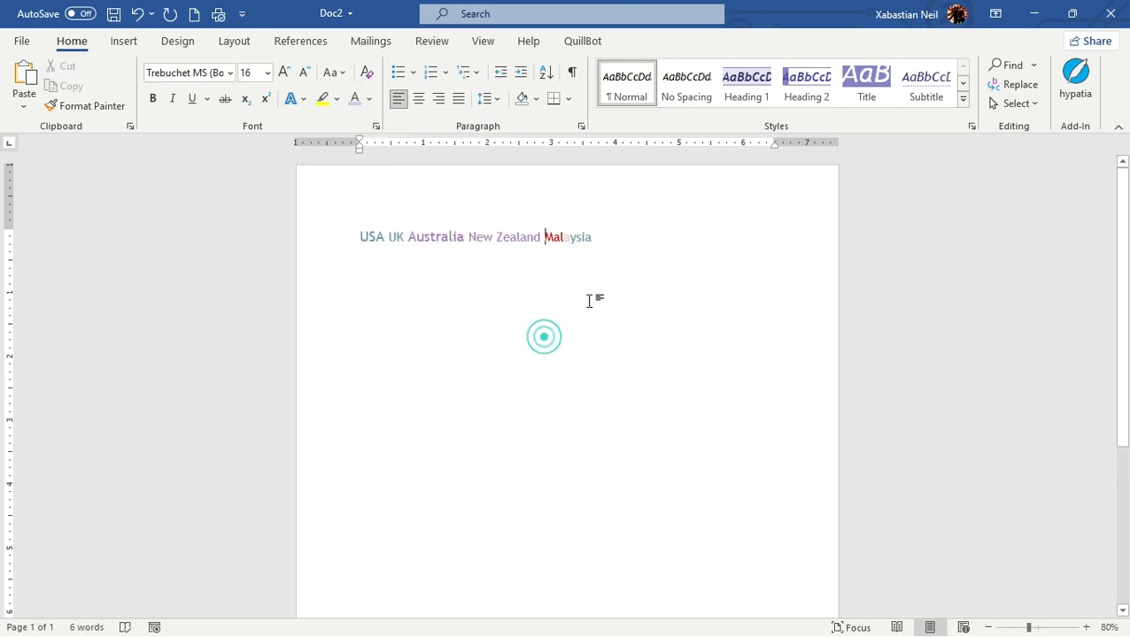
Select the initial M of Malaysia, set its font colour to a dark black theme shade and deselect it.
key("shift+Right")
left_click(369, 99)
left_click(370, 212)
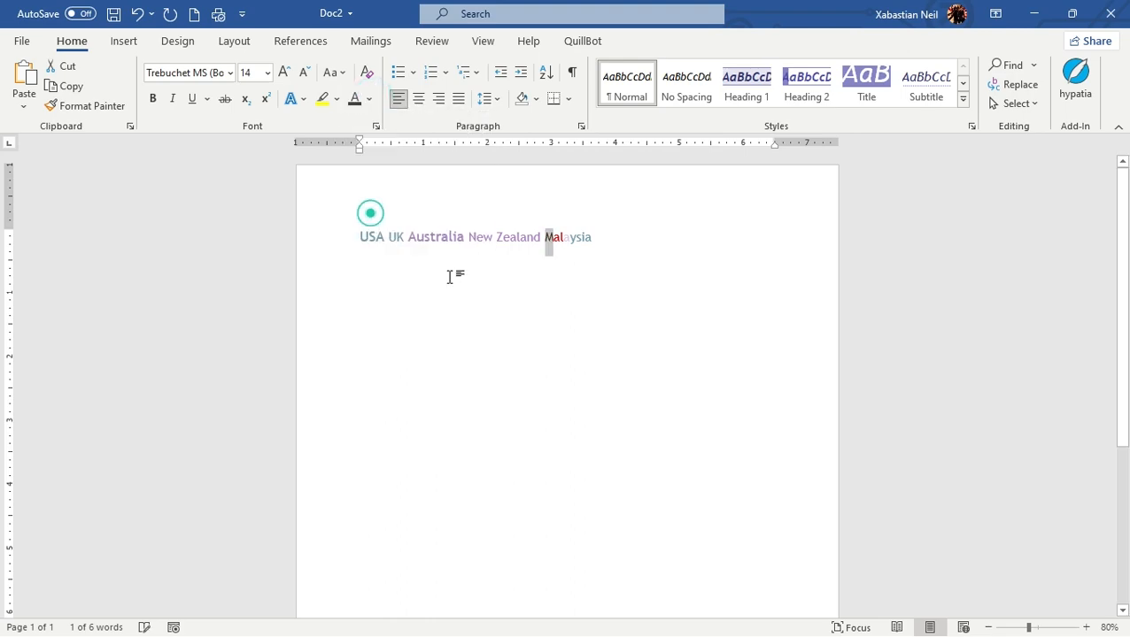
left_click(522, 318)
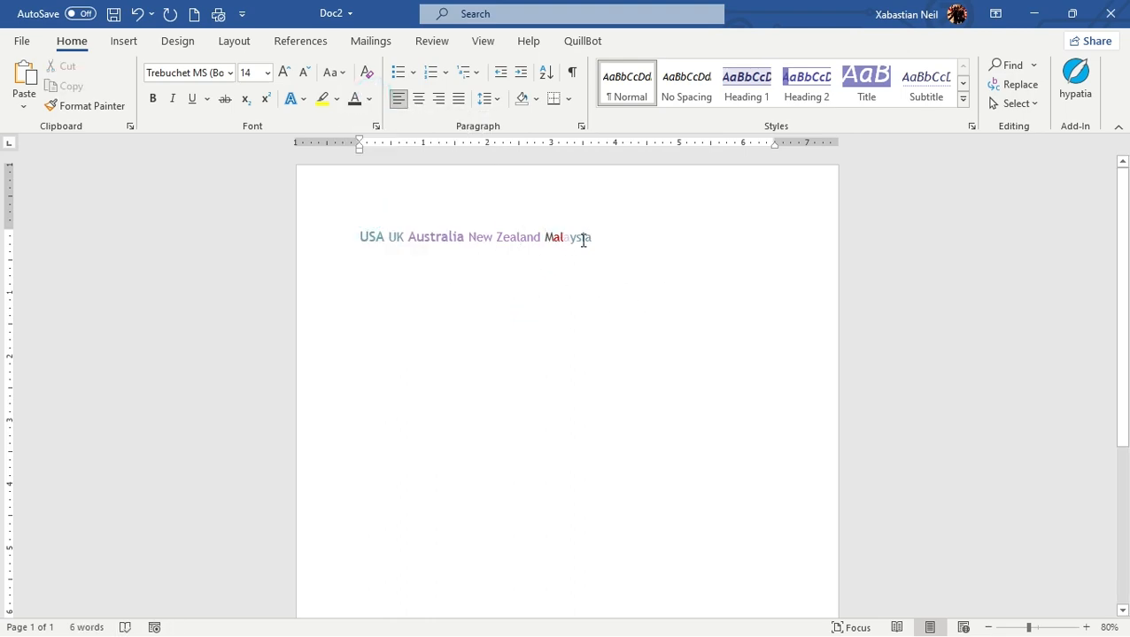
Select the letter "s" in Malaysia and set its font colour to a dark blue theme shade.
left_click_drag(582, 241, 577, 242)
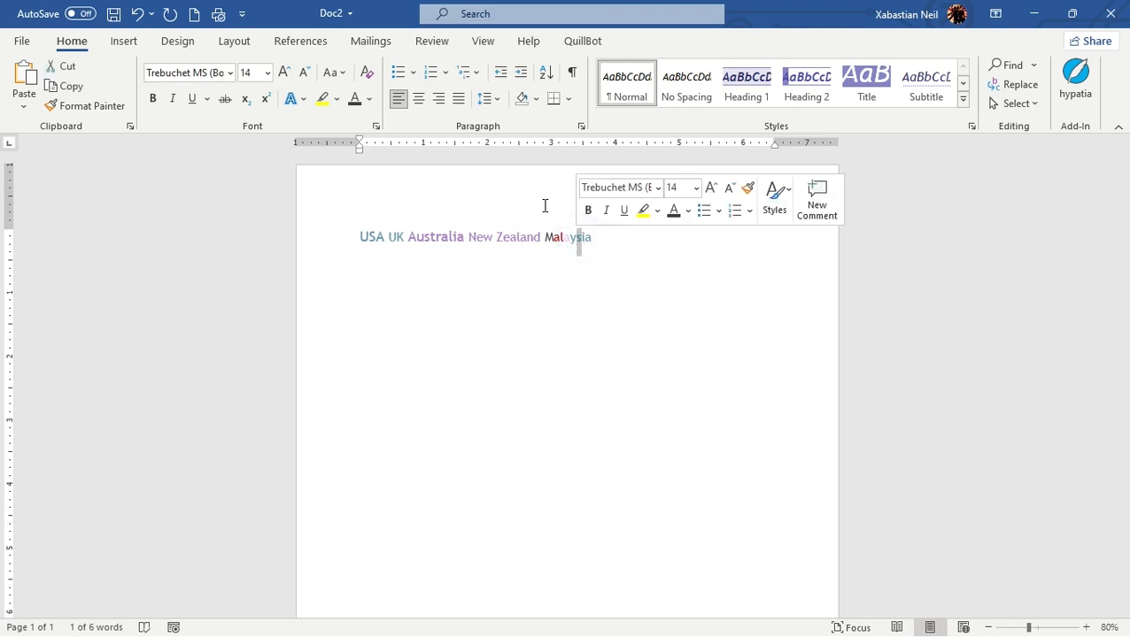
left_click(369, 99)
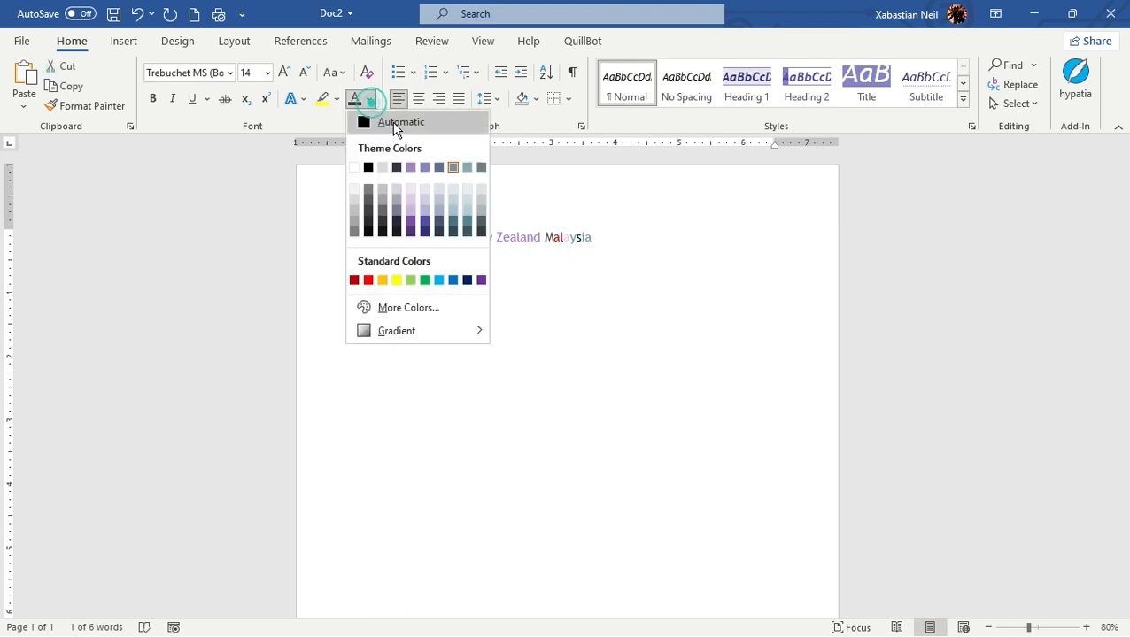
left_click(429, 230)
left_click(776, 336)
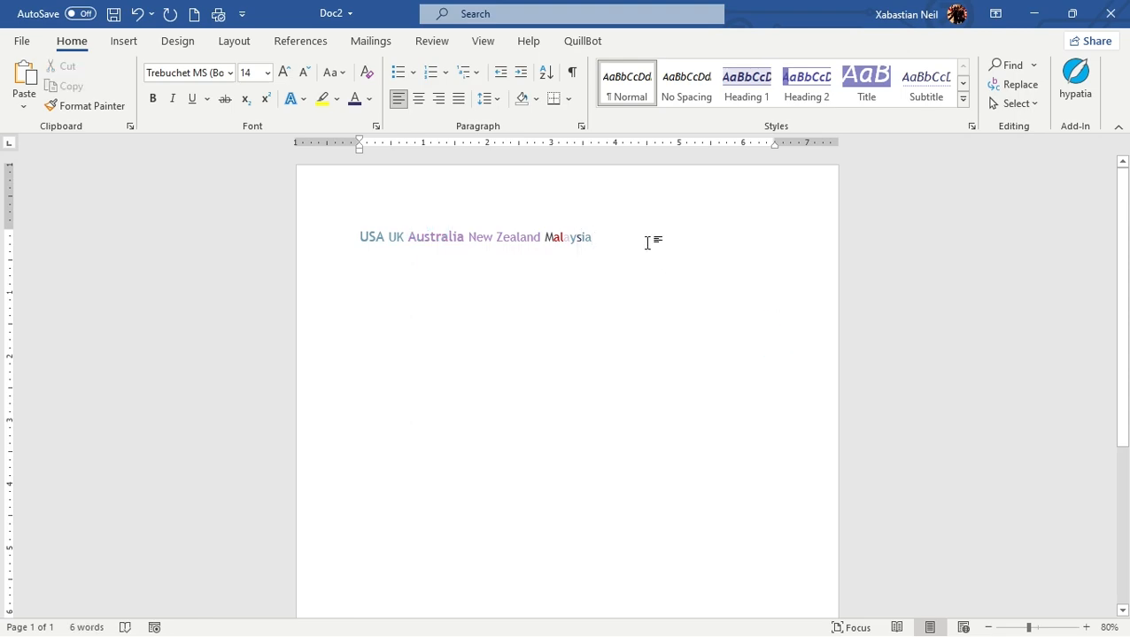
Select the whole line of countries backward from its end and forward from its start, clearing the selection each time.
left_click_drag(640, 239, 229, 307)
left_click(474, 404)
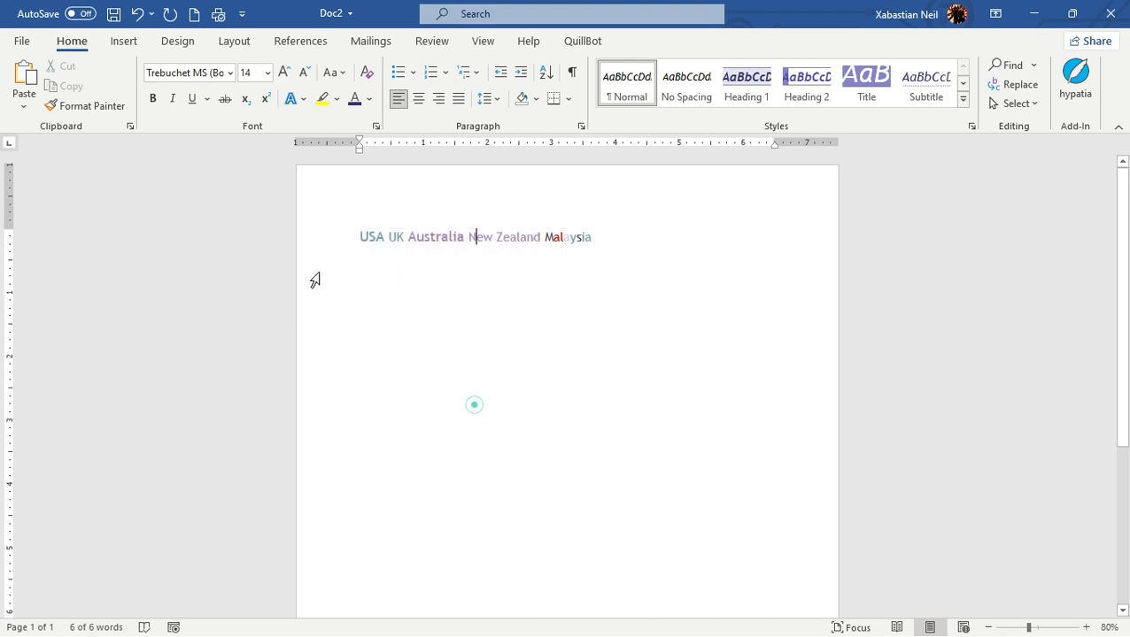
left_click_drag(343, 239, 714, 252)
left_click(456, 297)
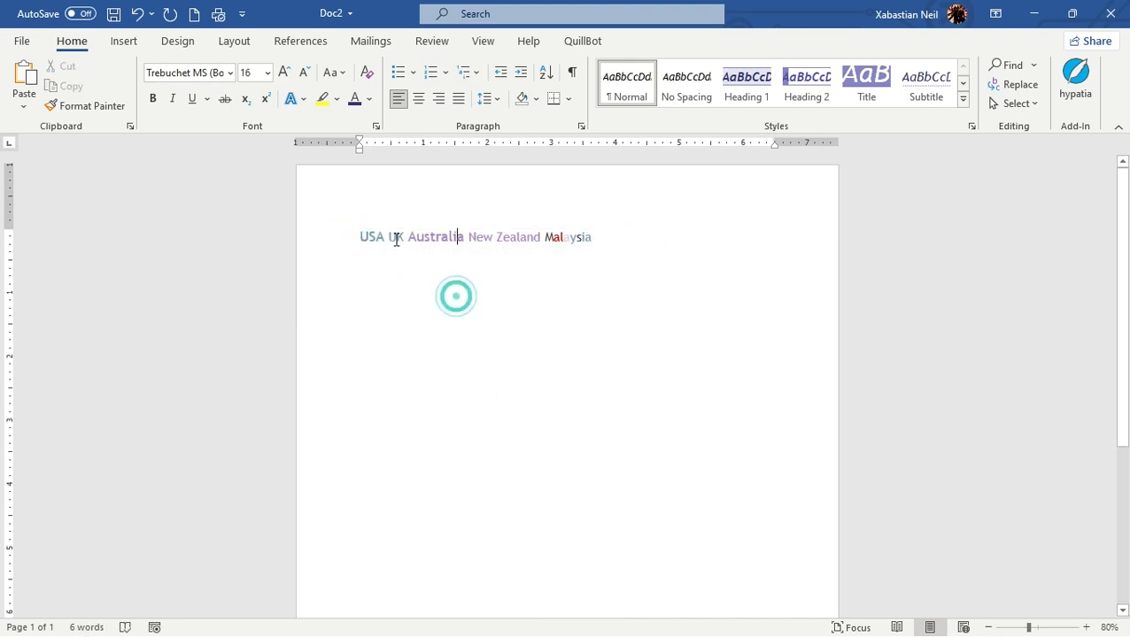
Set the font colour of the letter U in USA to the standard dark red.
left_click(371, 235)
key("shift+Right")
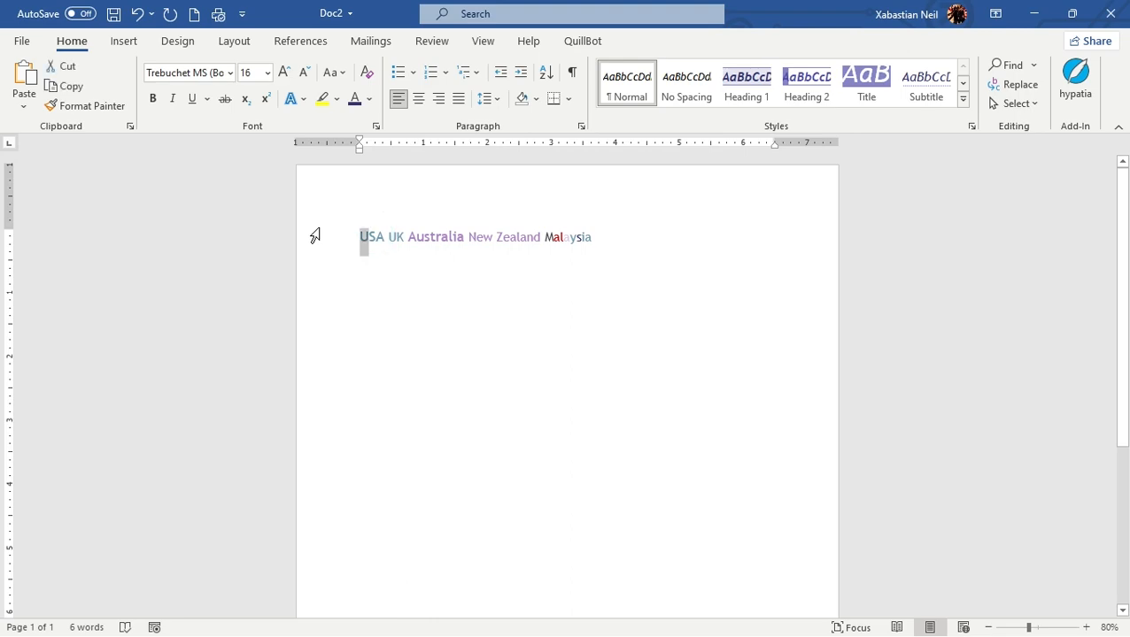
left_click(371, 104)
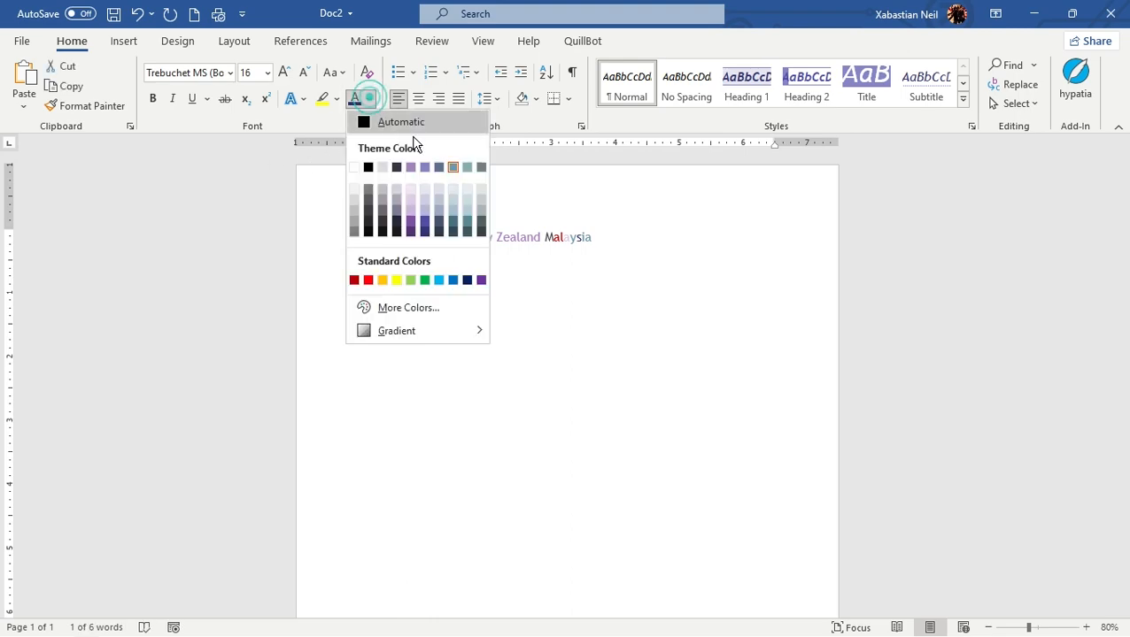
left_click(359, 281)
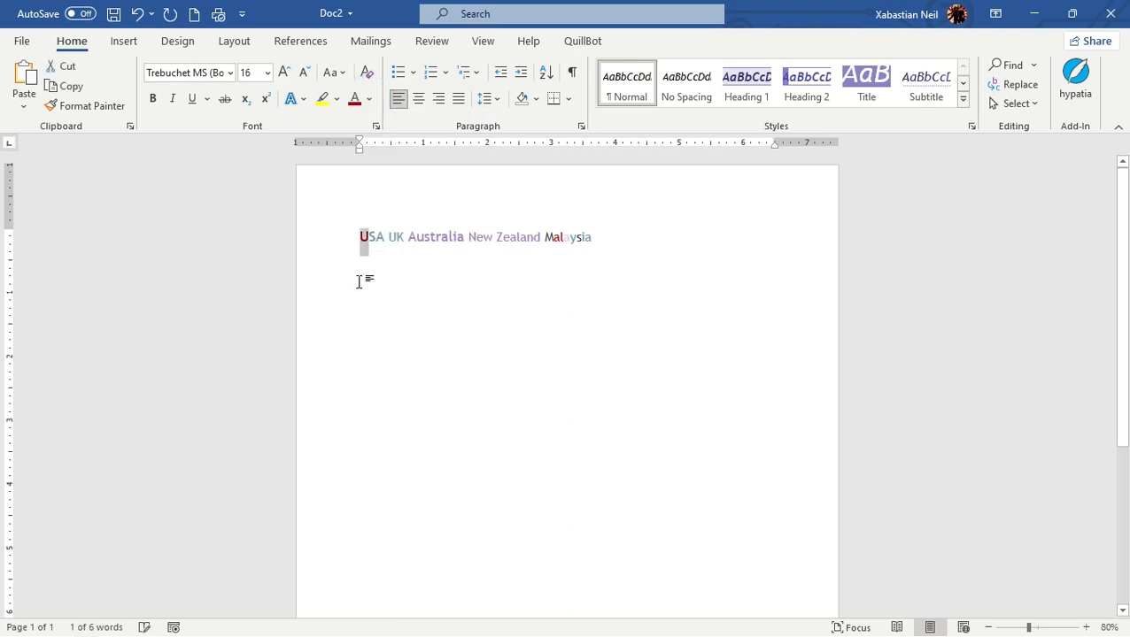
left_click(359, 282)
Reselect the letter U in USA and change its font colour to the standard red.
left_click_drag(368, 236, 352, 238)
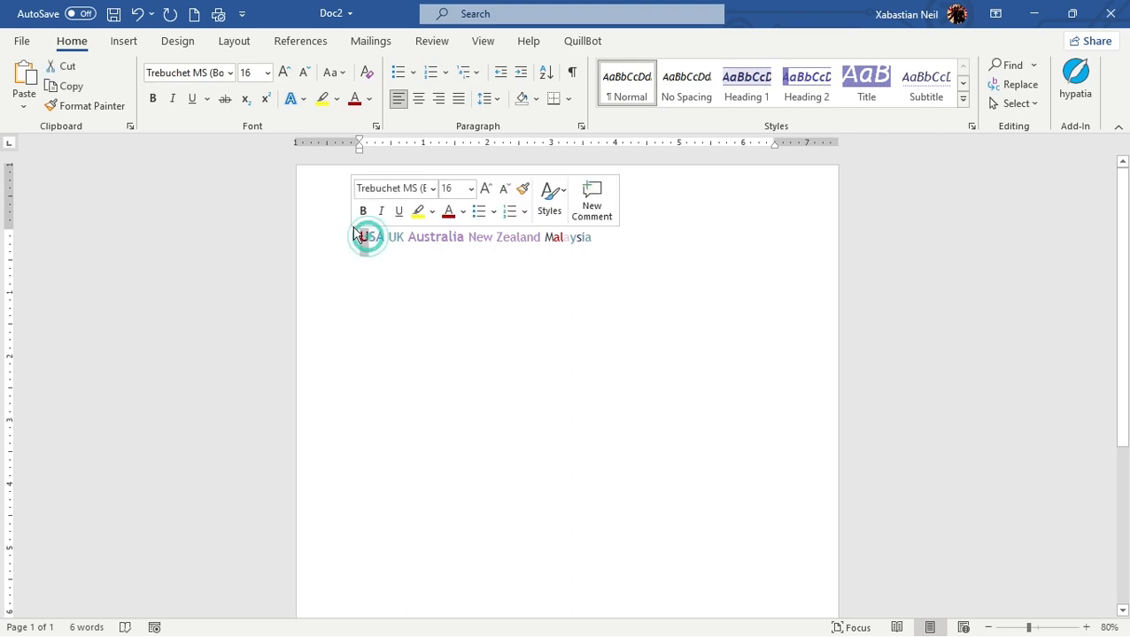
left_click(462, 211)
left_click(462, 394)
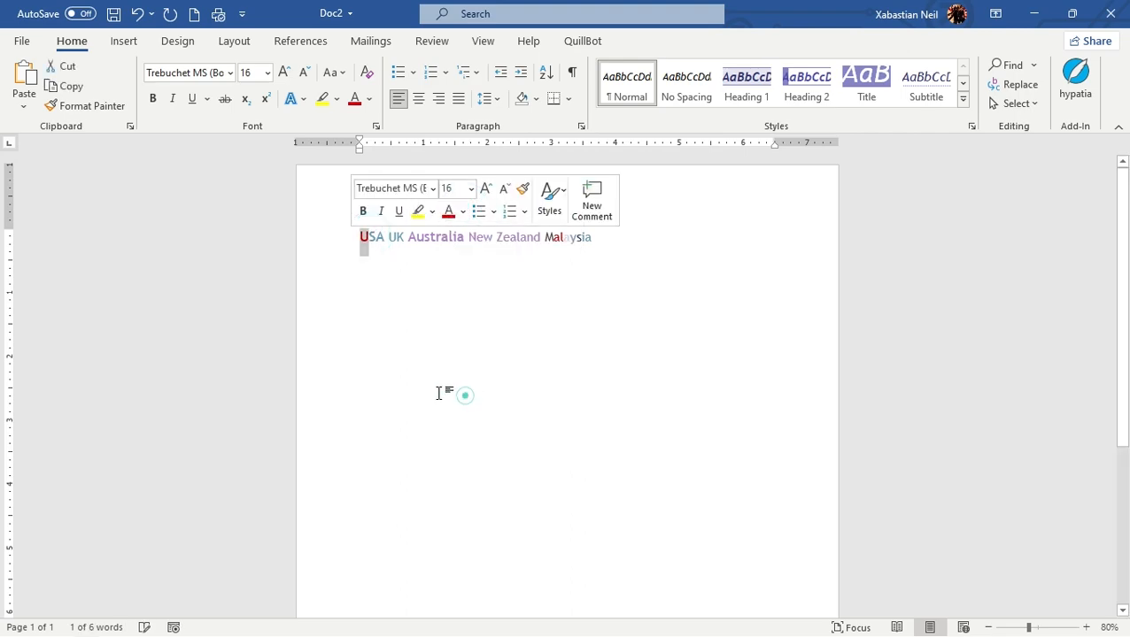
left_click(428, 389)
Select the letter S in USA and set its font colour to the standard blue.
left_click(372, 235)
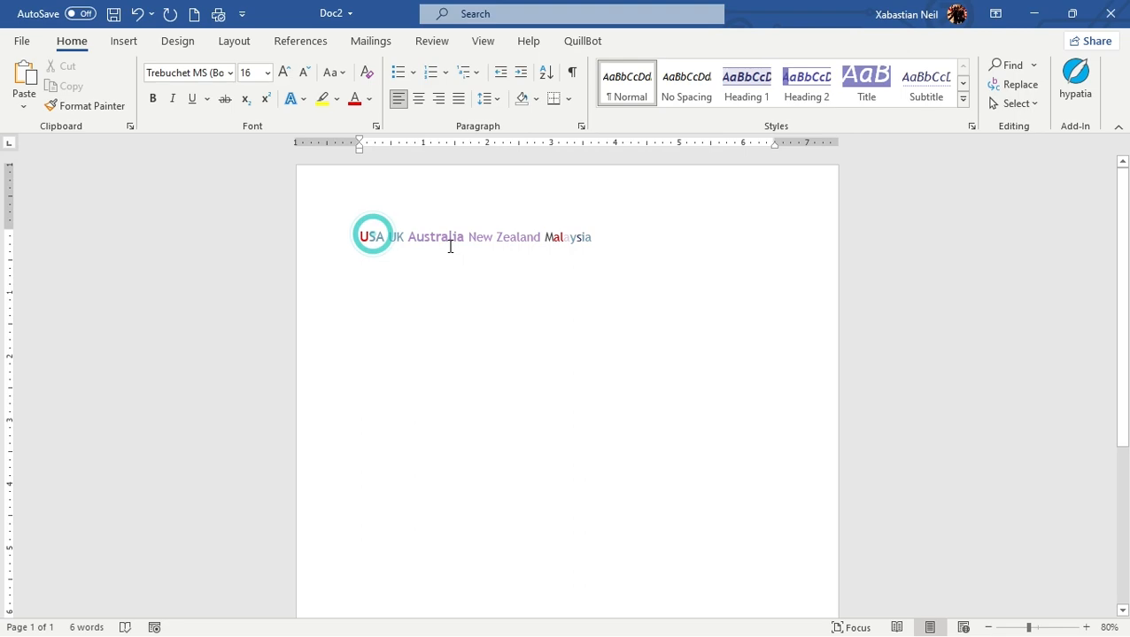
key("shift+Right")
left_click(369, 99)
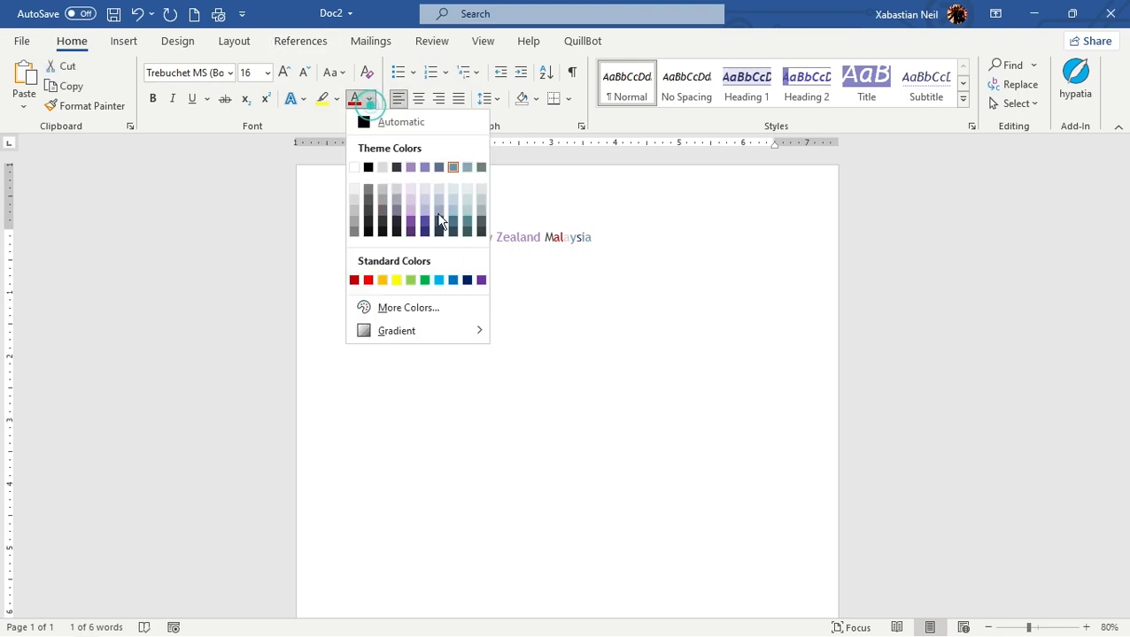
left_click(453, 281)
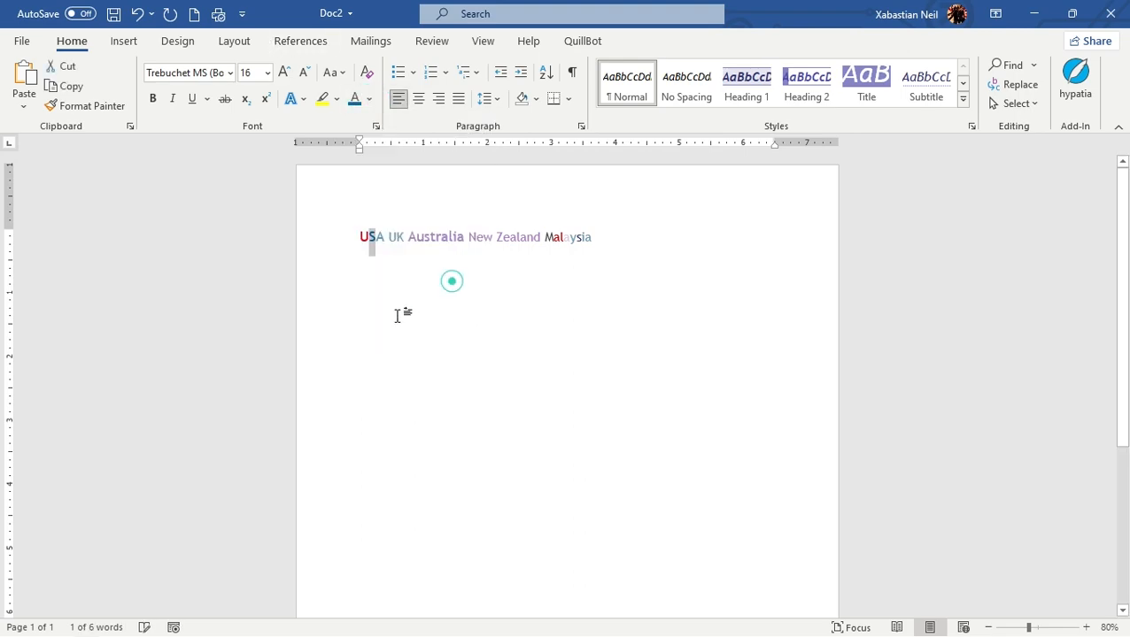
left_click(395, 314)
Select the letter A in USA and set its font colour to white.
left_click(383, 238)
key("shift+Right")
left_click(370, 99)
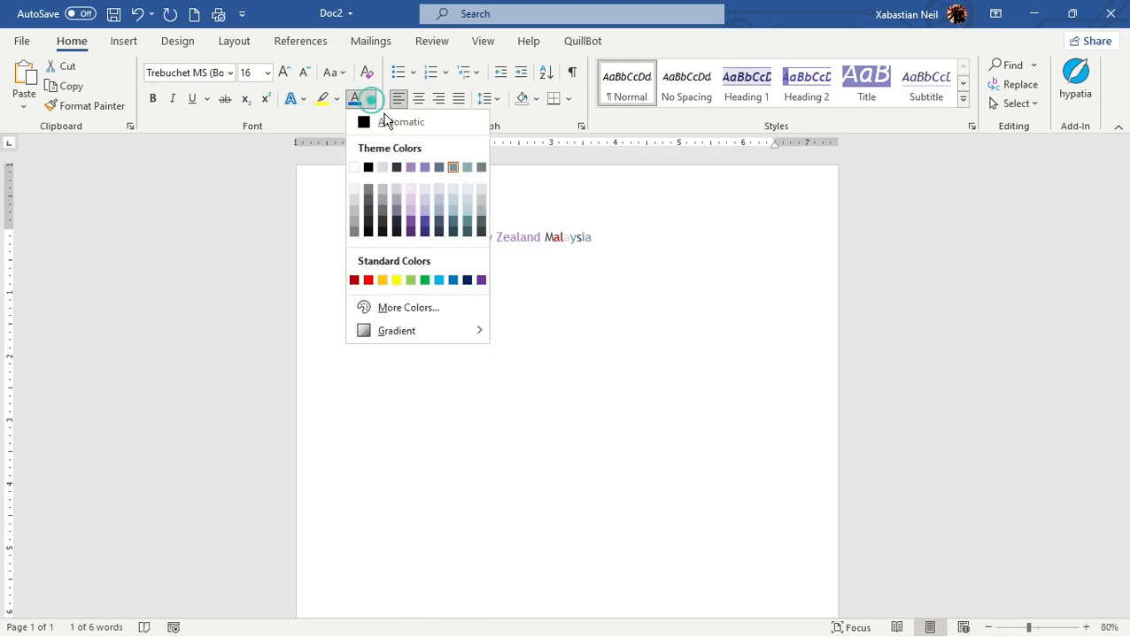
left_click(355, 169)
Highlight the word USA in yellow and replace that highlight with black.
double_click(361, 236)
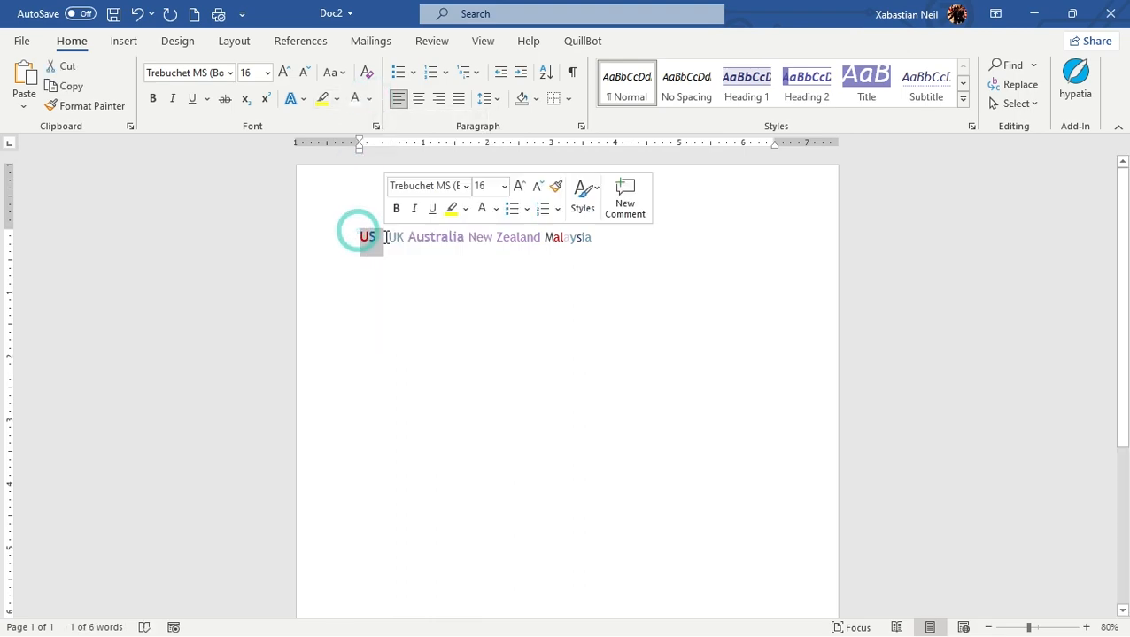
left_click(328, 100)
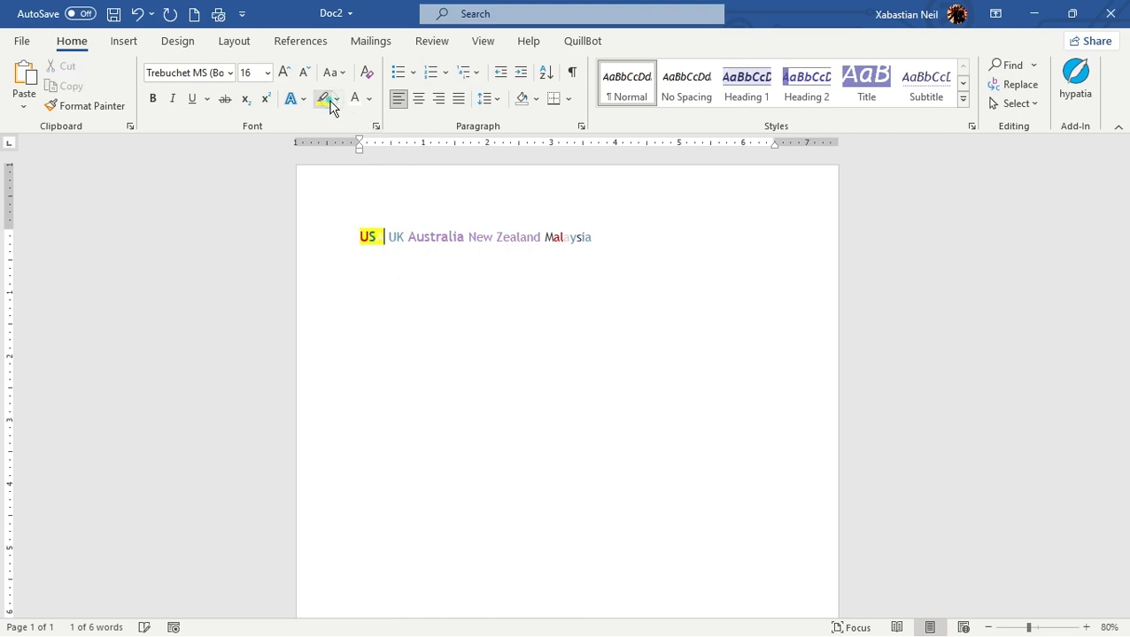
left_click(338, 100)
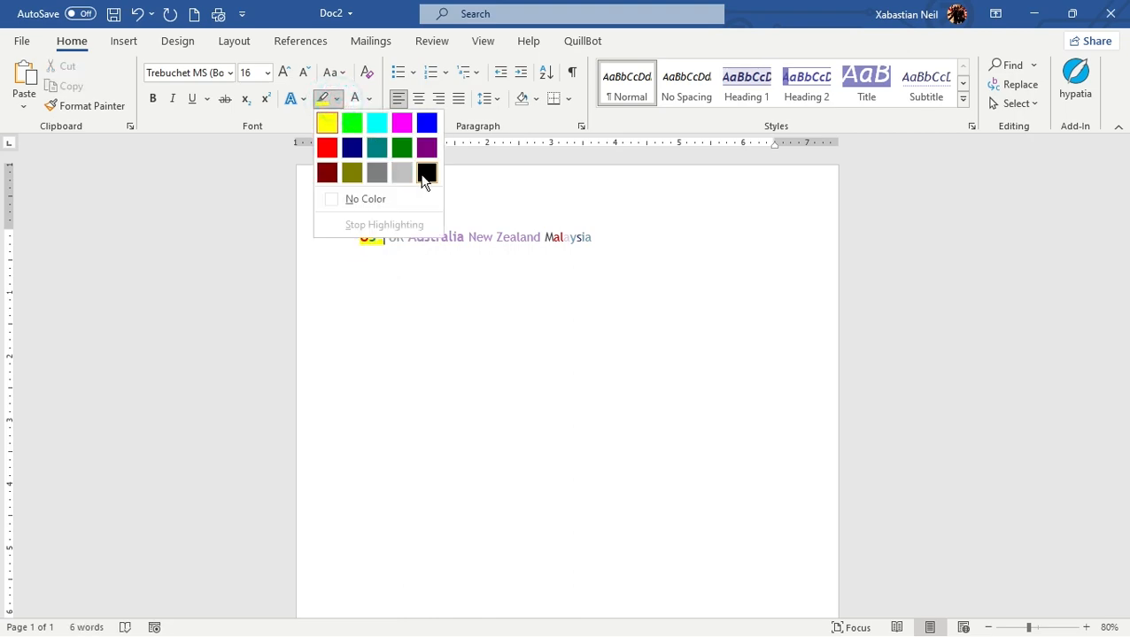
left_click(421, 174)
left_click(336, 102)
left_click(399, 315)
left_click_drag(388, 235, 353, 231)
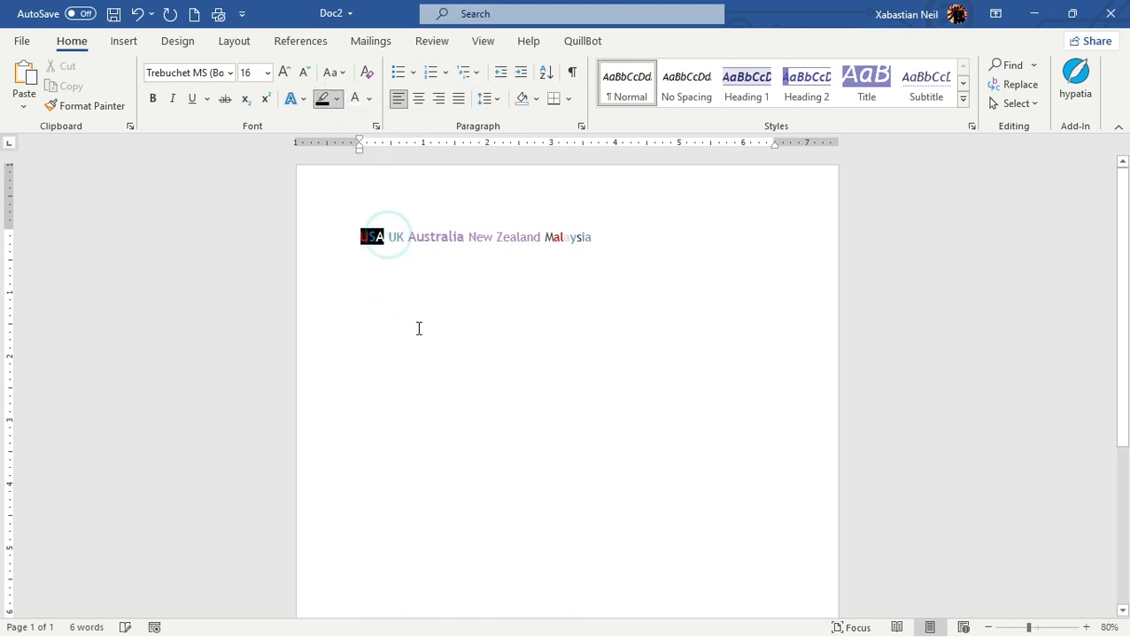
left_click(416, 325)
left_click(386, 245)
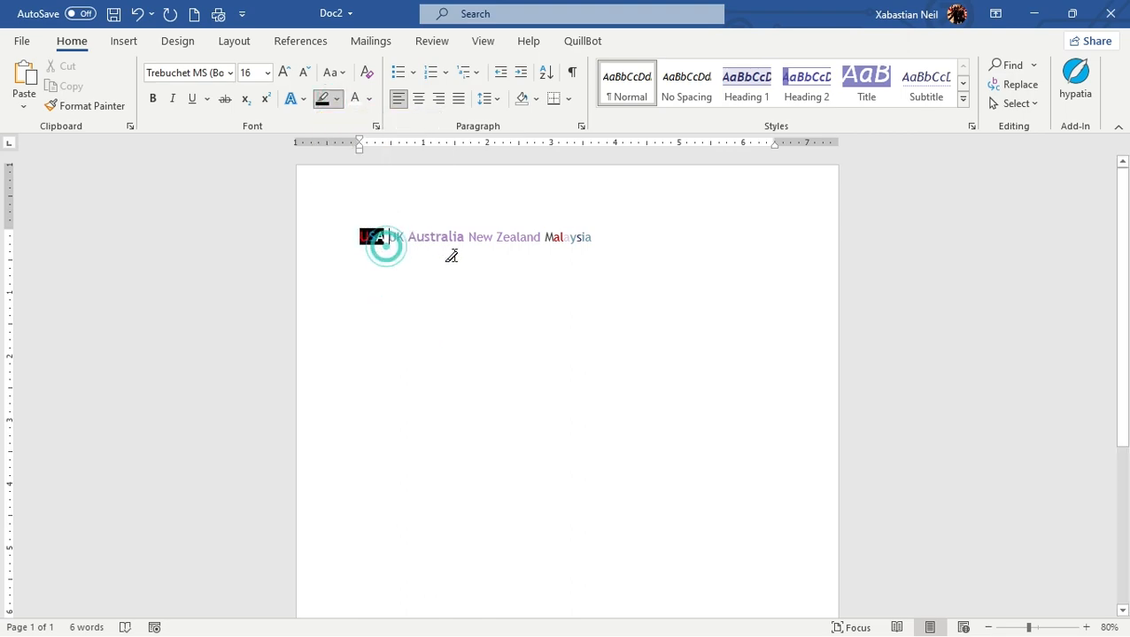
left_click(322, 100)
Select the word USA, enlarge its font size to 90 and clear the selection.
left_click_drag(357, 237, 389, 239)
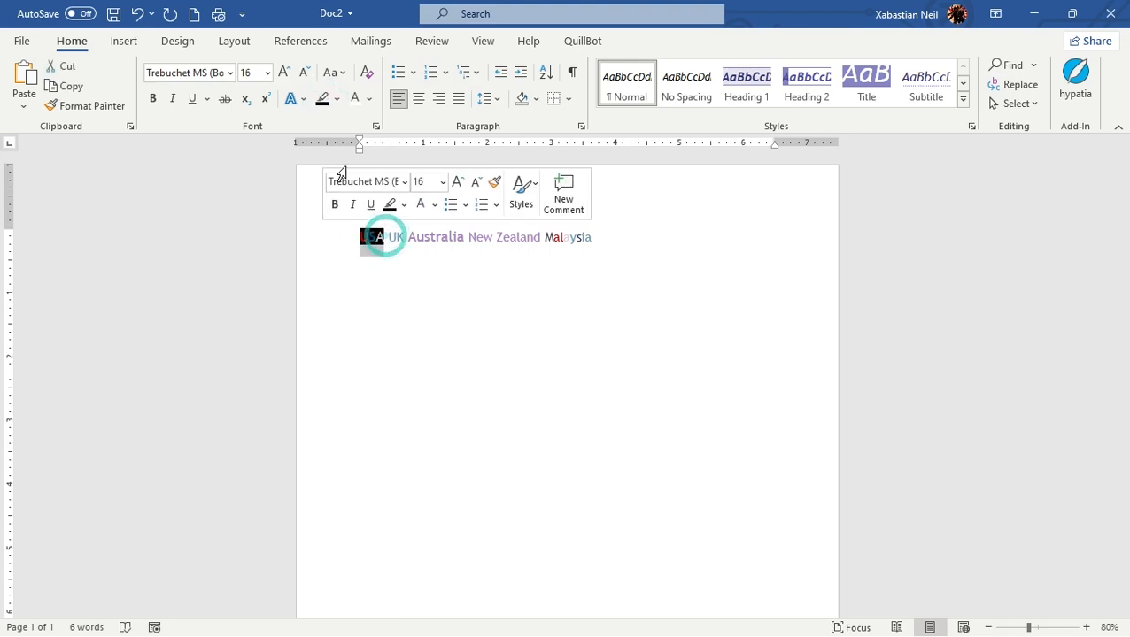
left_click(284, 71)
triple_click(290, 71)
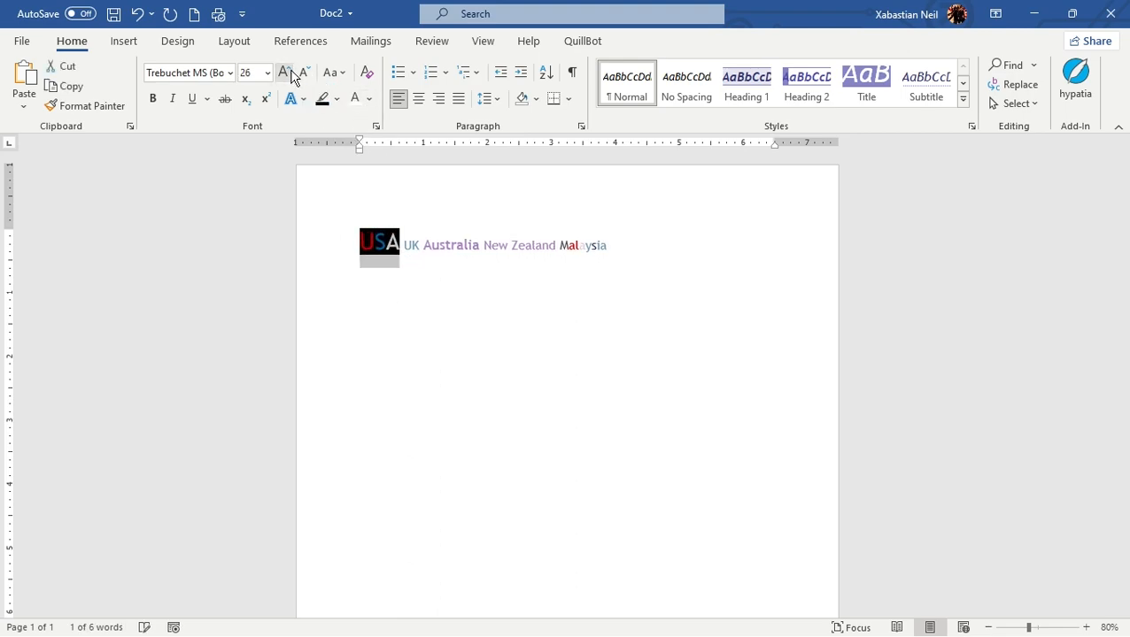
triple_click(290, 71)
left_click(290, 71)
double_click(290, 71)
left_click(480, 422)
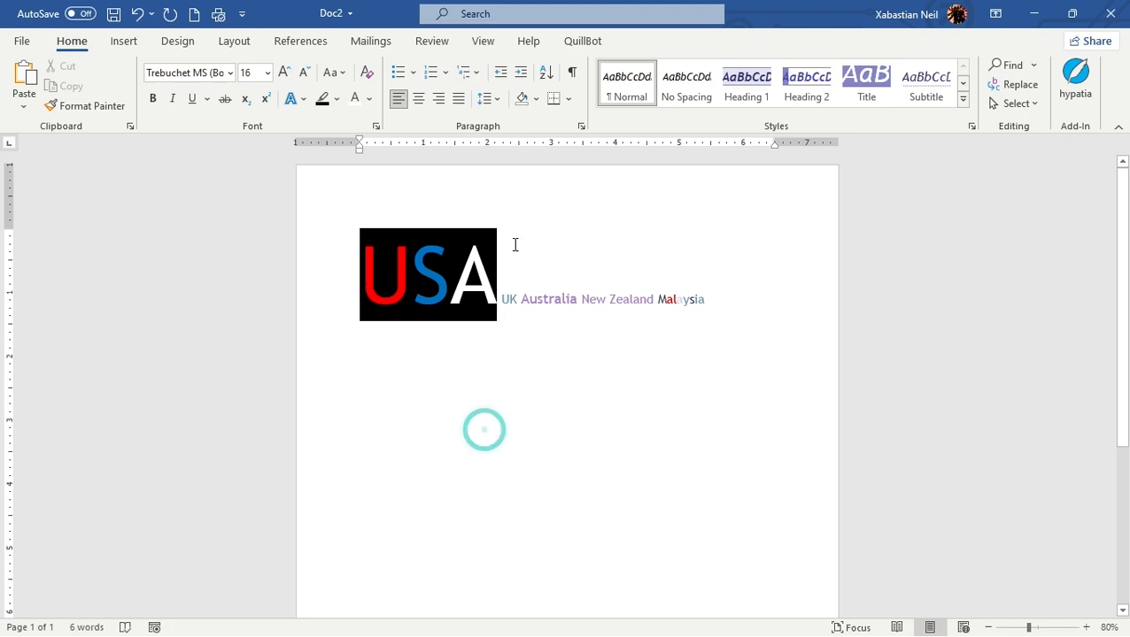
Select the enlarged word USA backward, forward and as a whole word, clearing the selection each time.
left_click_drag(497, 285, 188, 324)
left_click(373, 484)
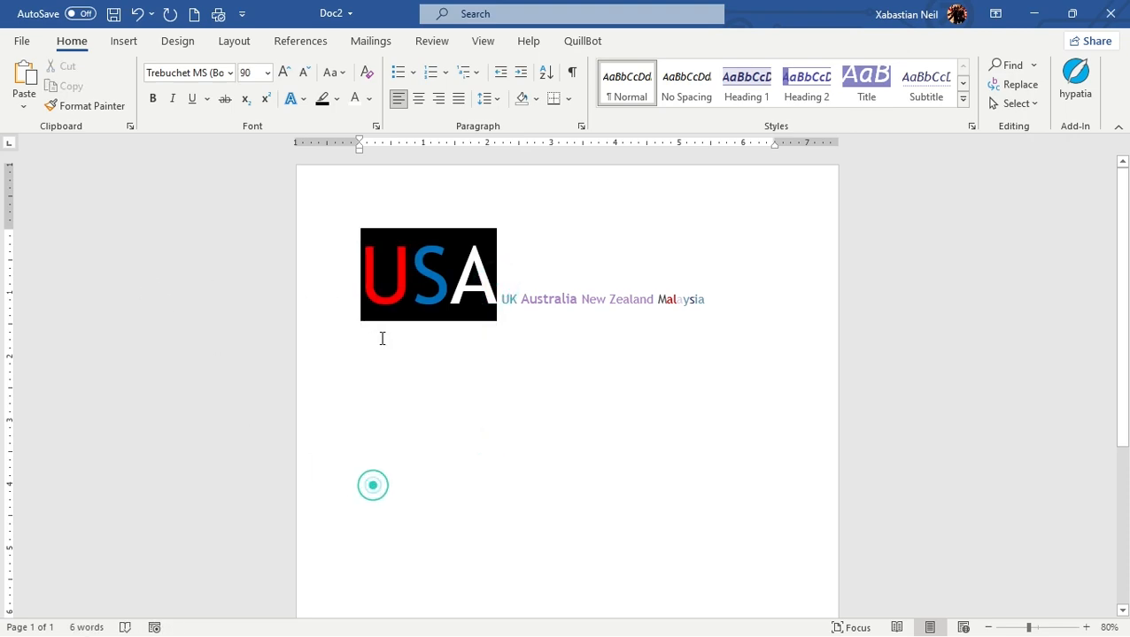
left_click_drag(353, 264, 494, 304)
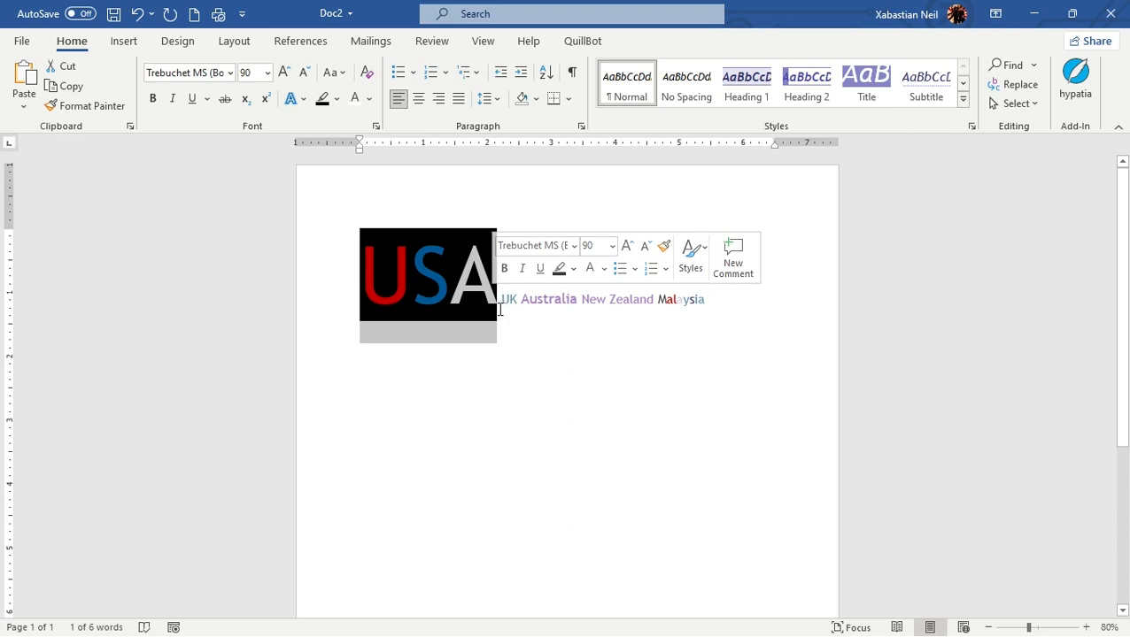
double_click(392, 266)
left_click(524, 391)
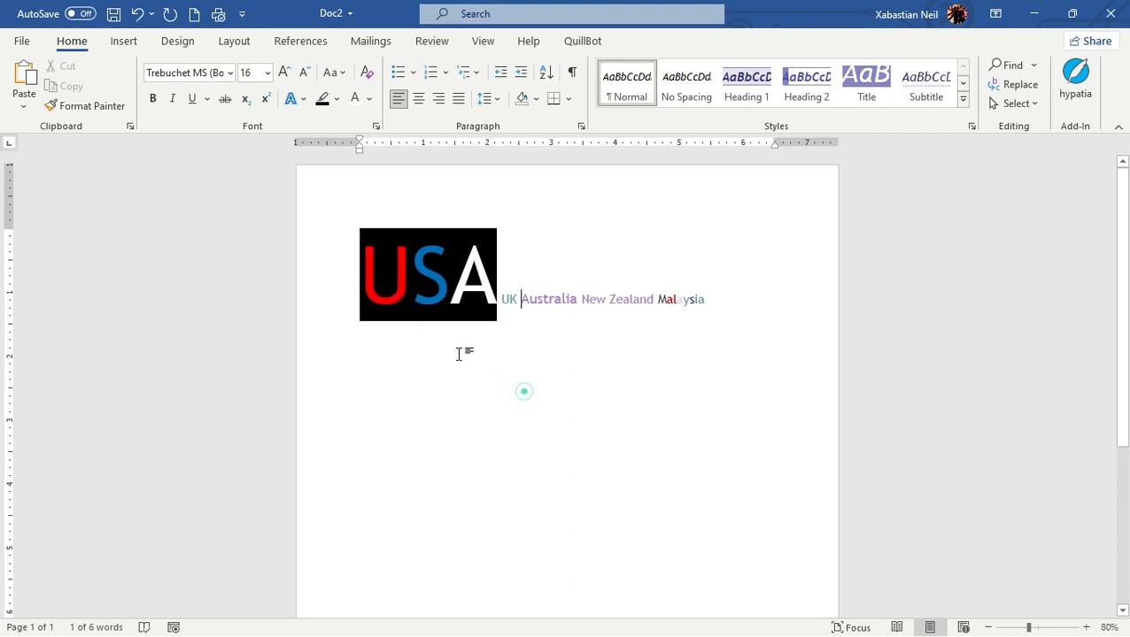
left_click(644, 409)
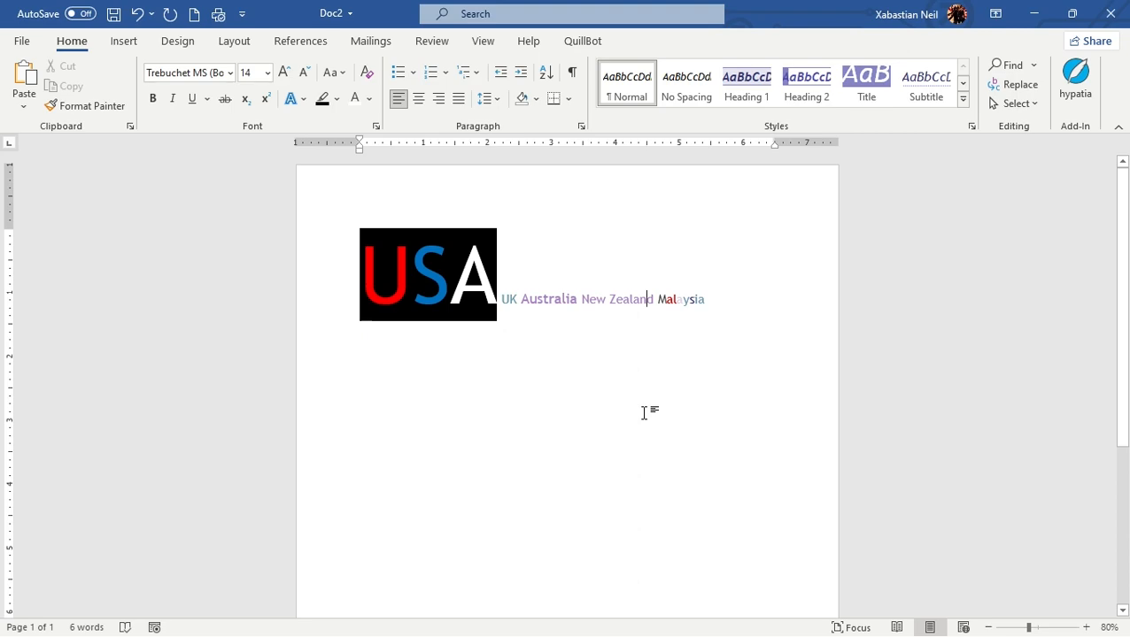
left_click(411, 280)
double_click(411, 279)
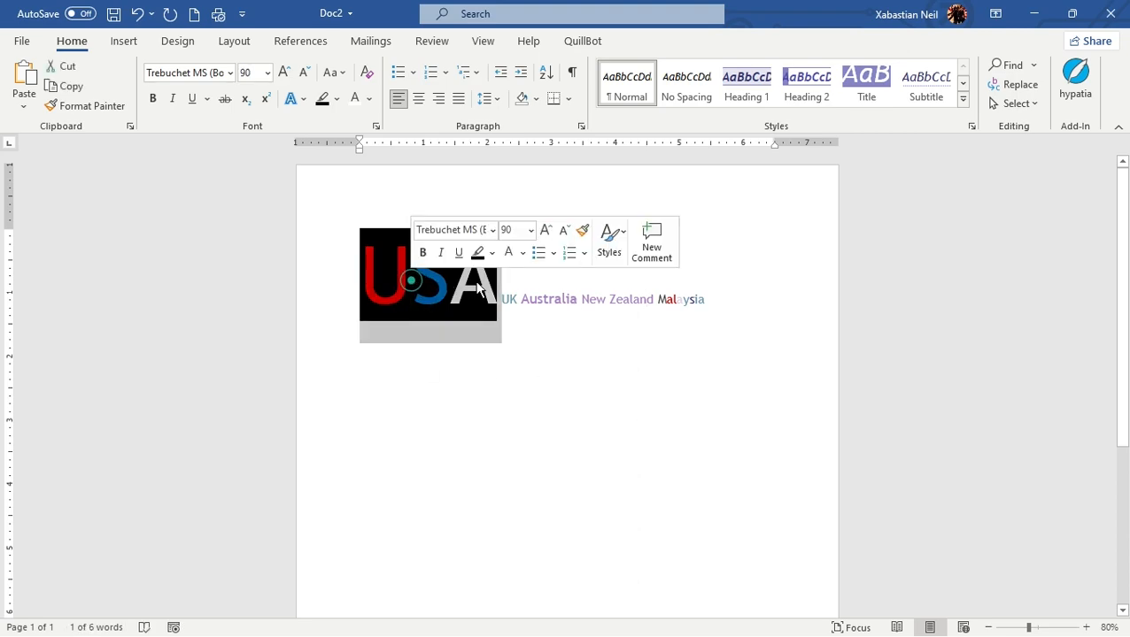
left_click(639, 370)
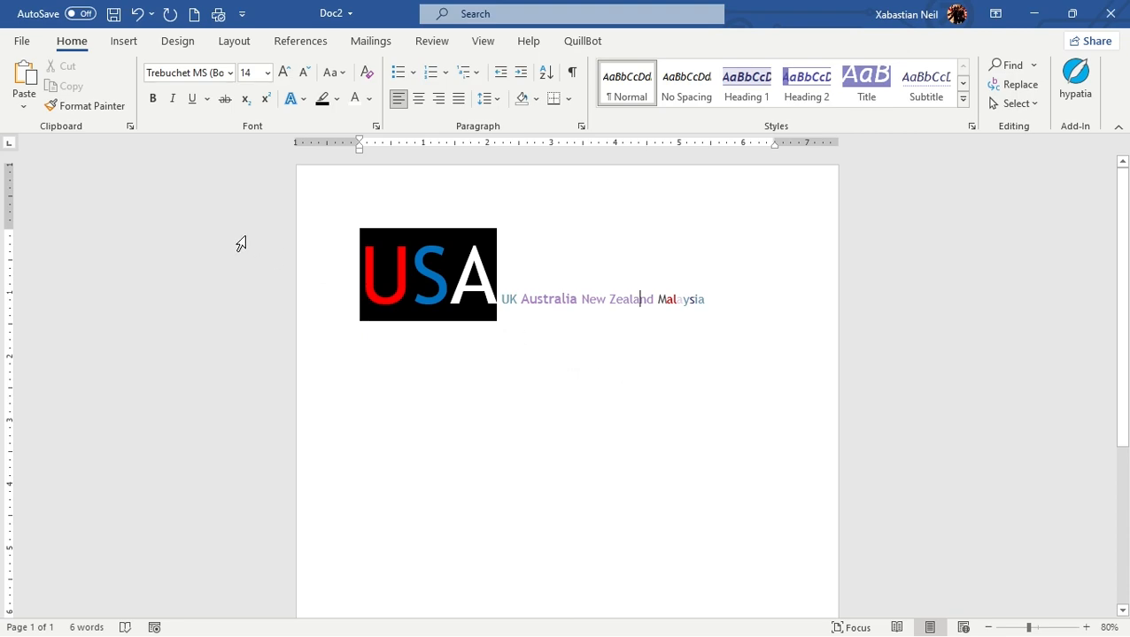
left_click(688, 456)
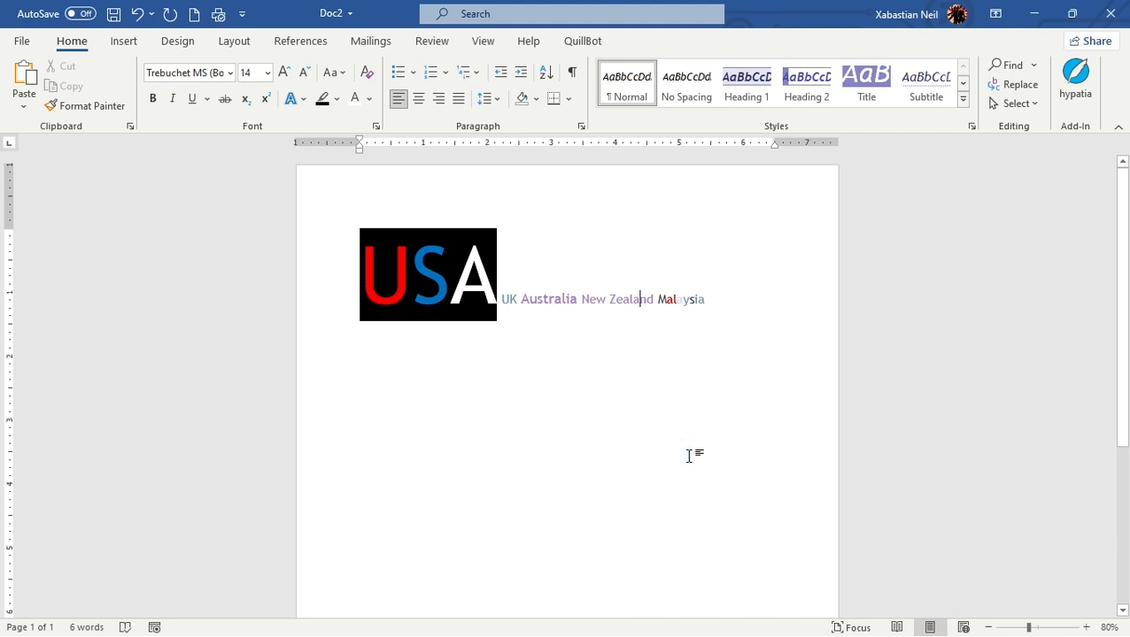